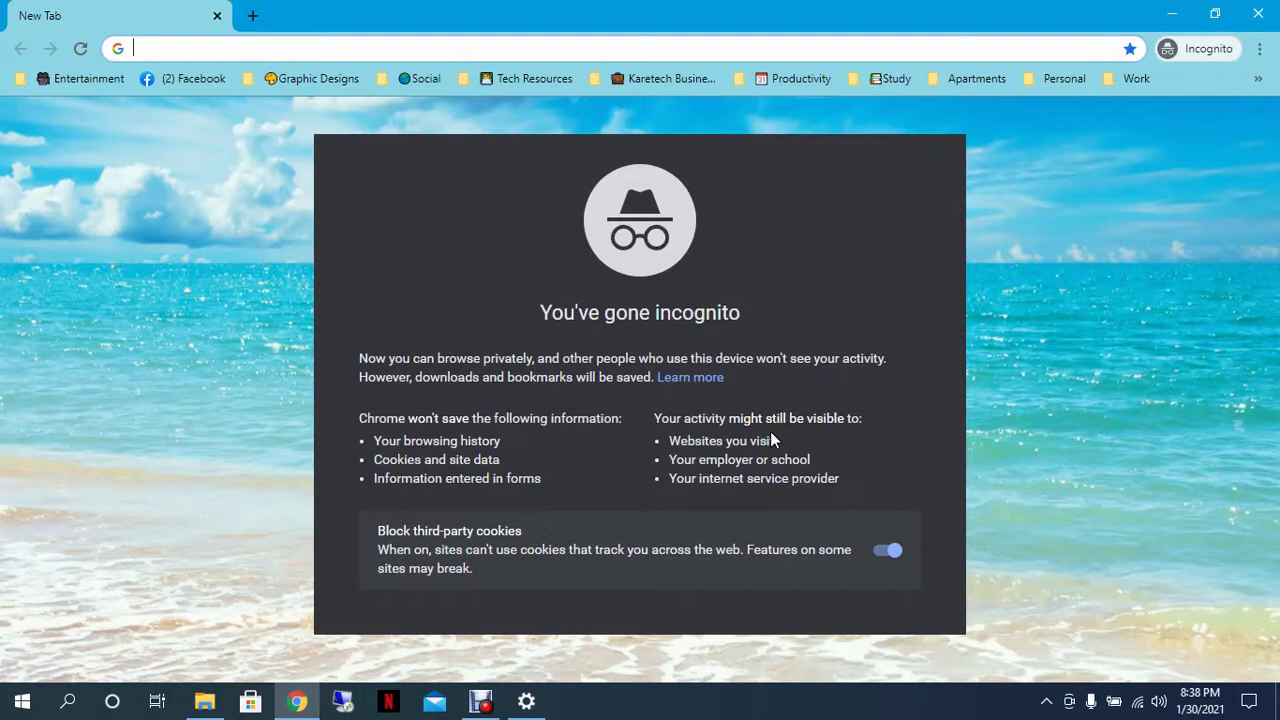
Step: Load the device address 192.168.1.20 in the incognito tab
left_click(369, 48)
type("19")
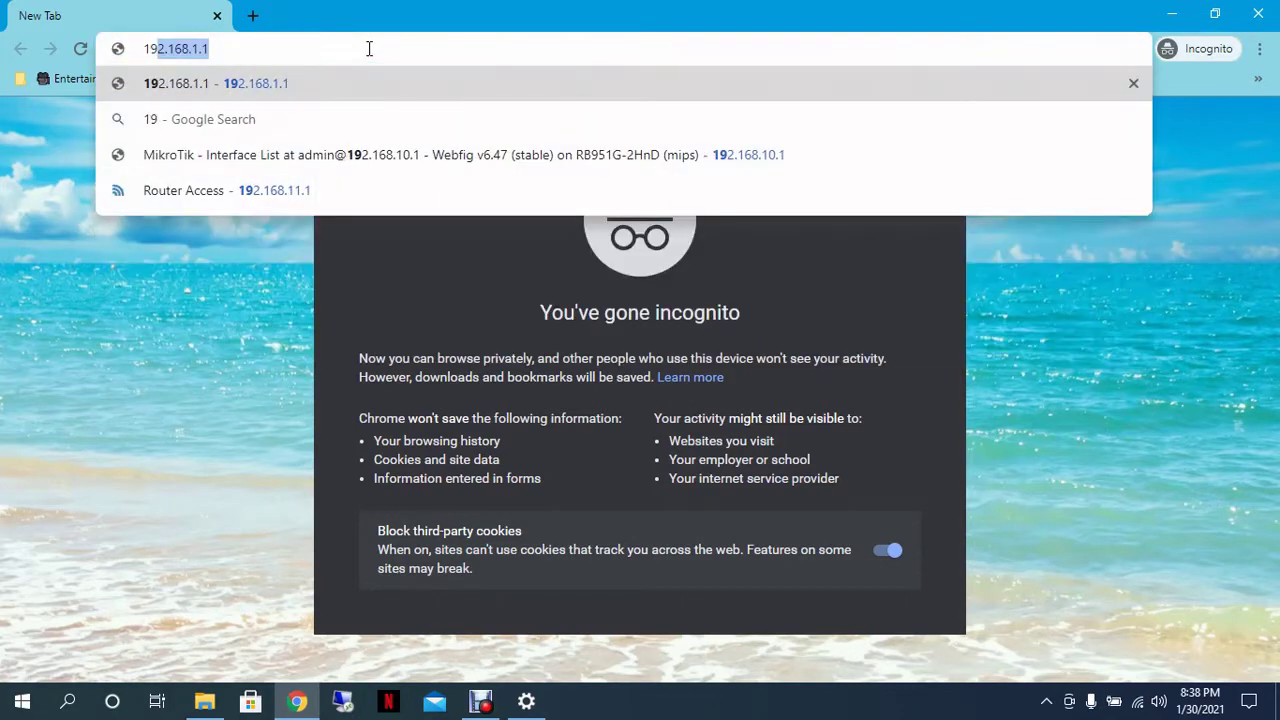
type("2.168")
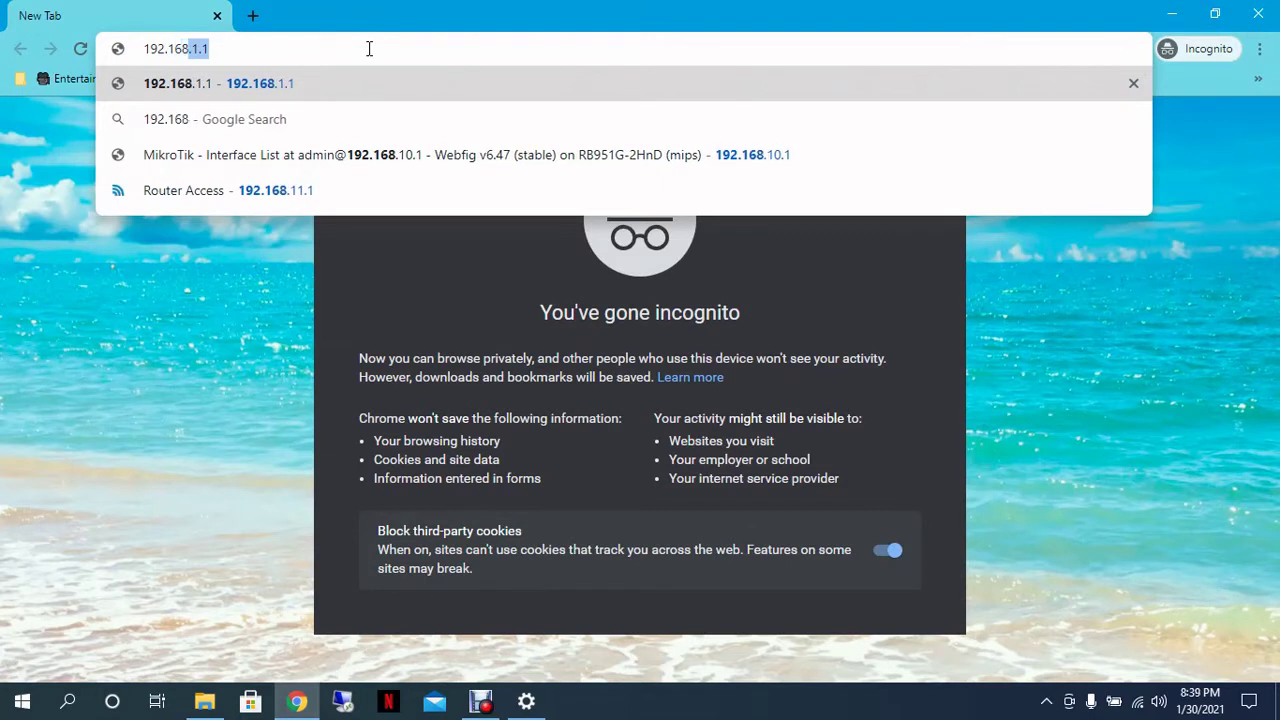
type(".1.20")
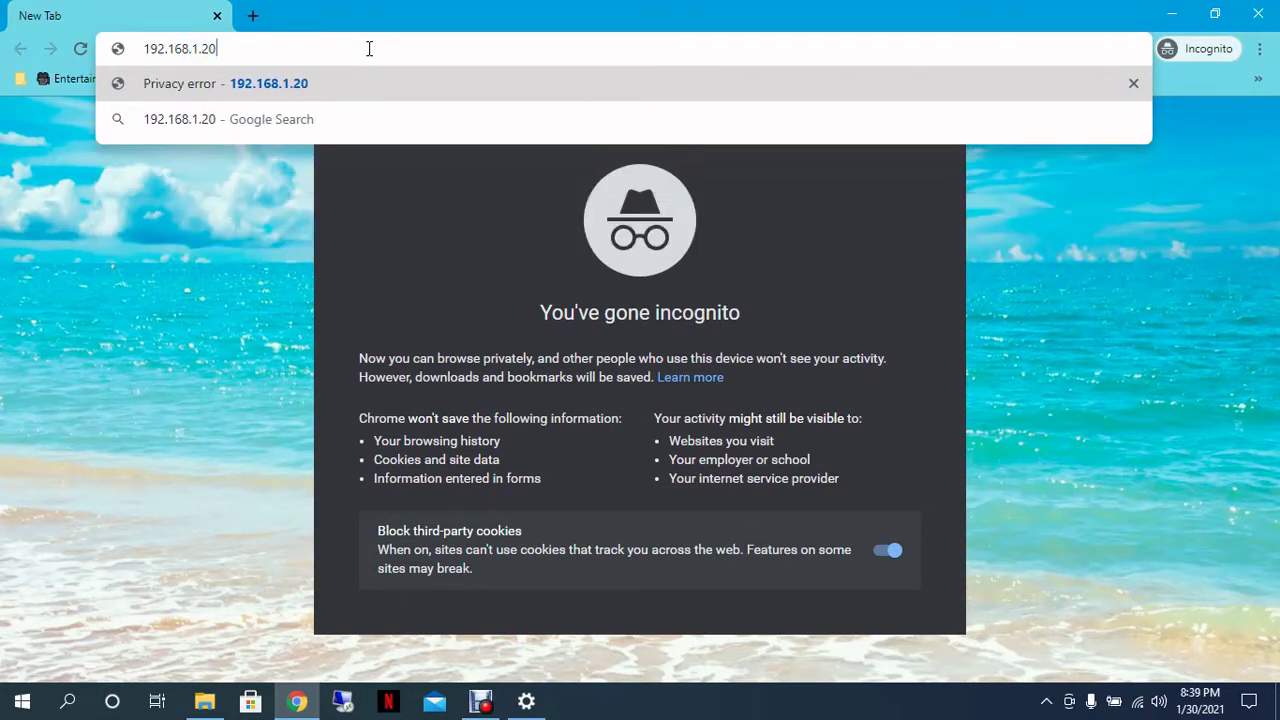
key("Return")
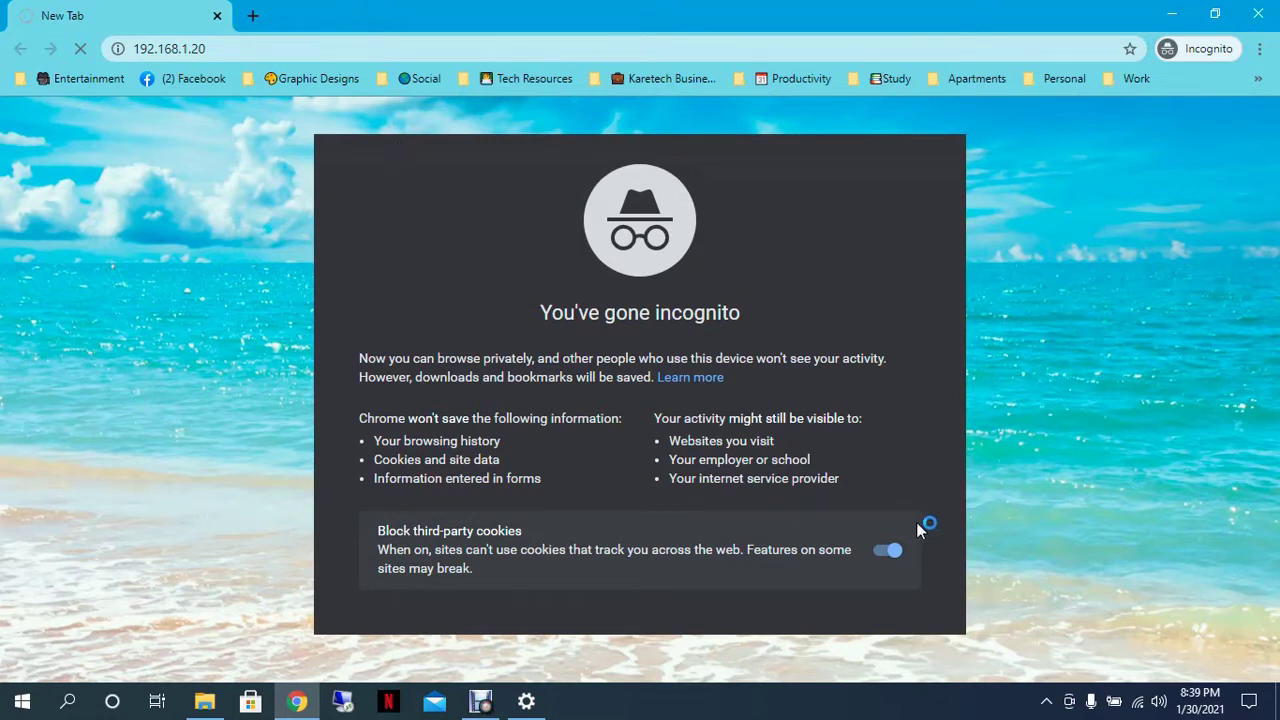
Step: Open the Ethernet adapter's IPv4 properties from the network adapter list
right_click(1115, 702)
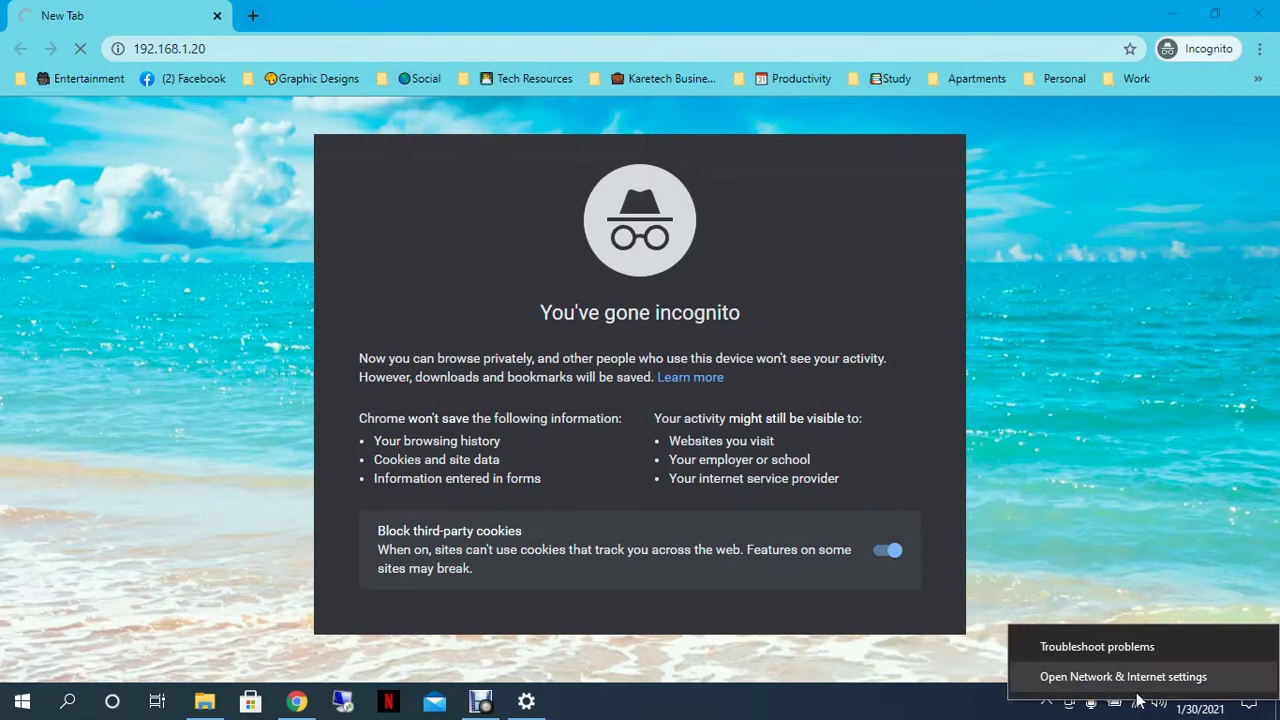
left_click(1138, 686)
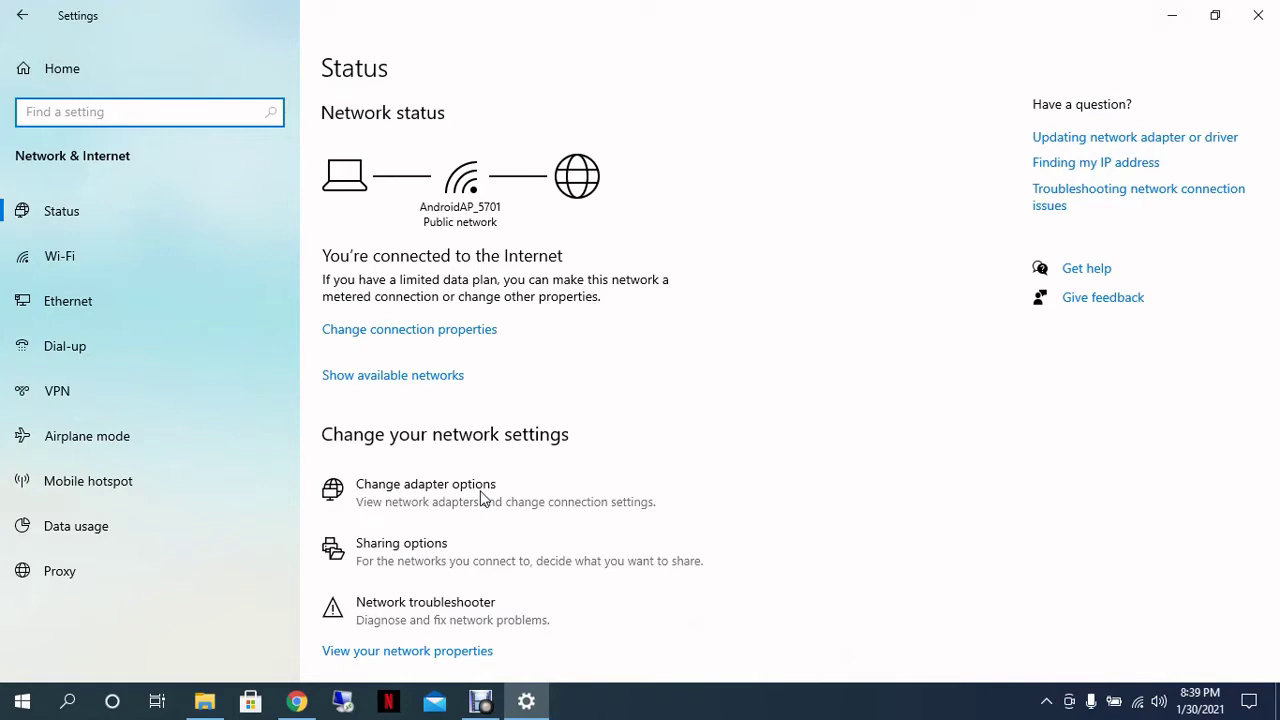
left_click(490, 484)
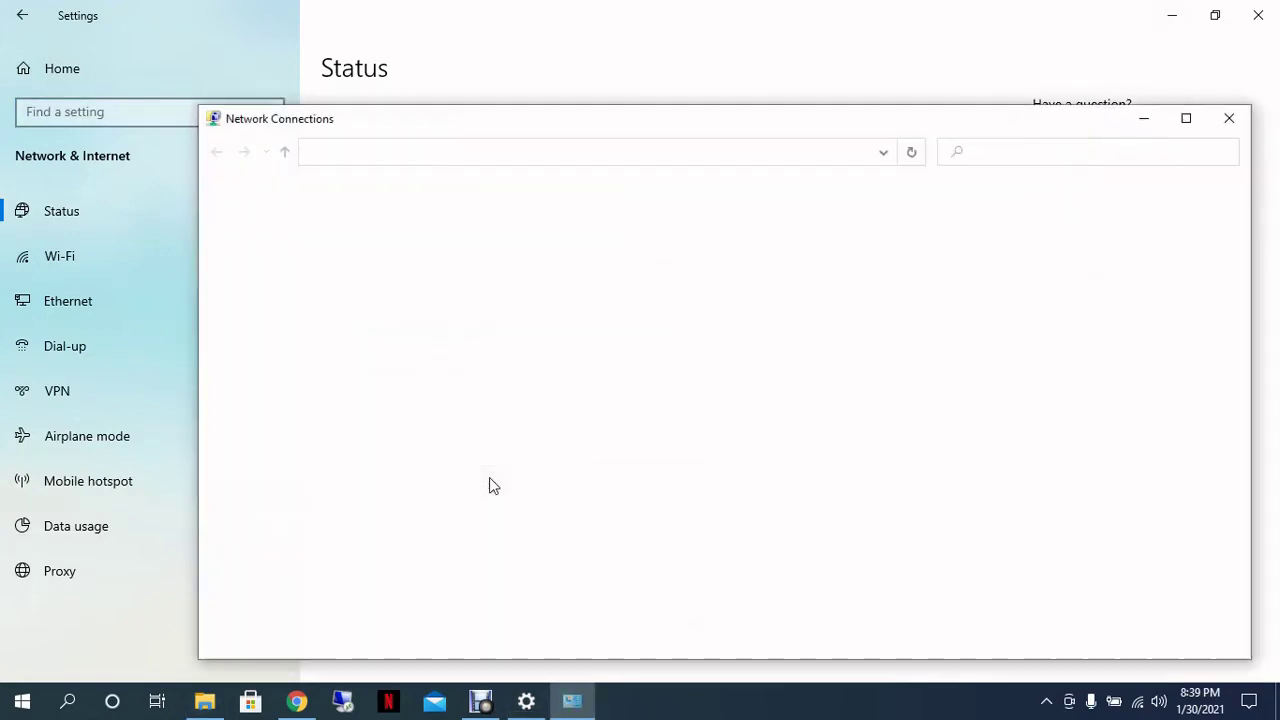
double_click(308, 245)
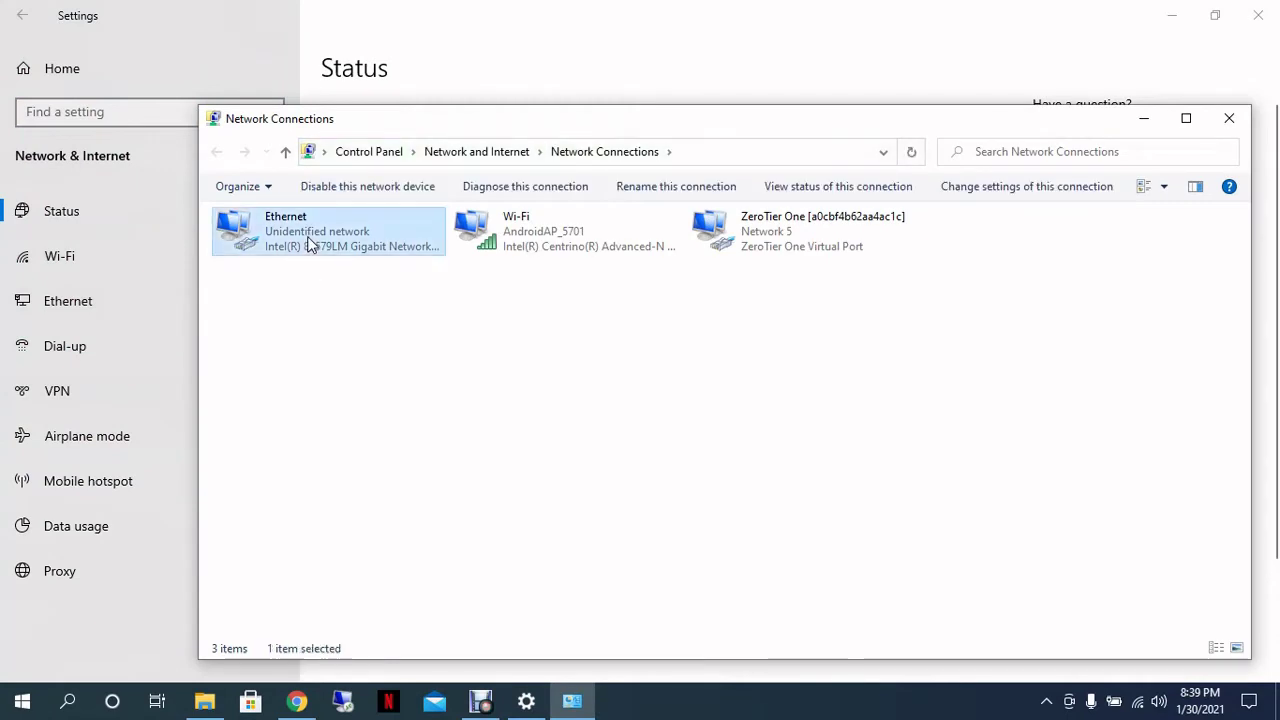
left_click(535, 505)
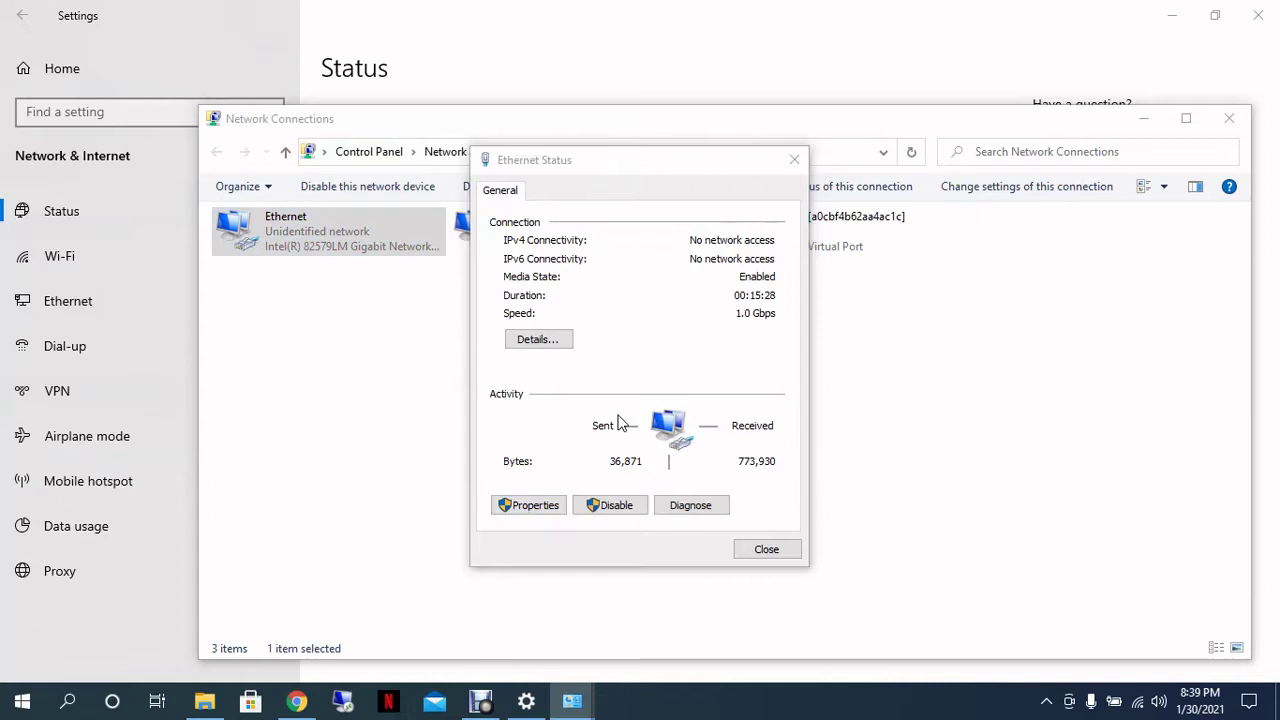
double_click(648, 377)
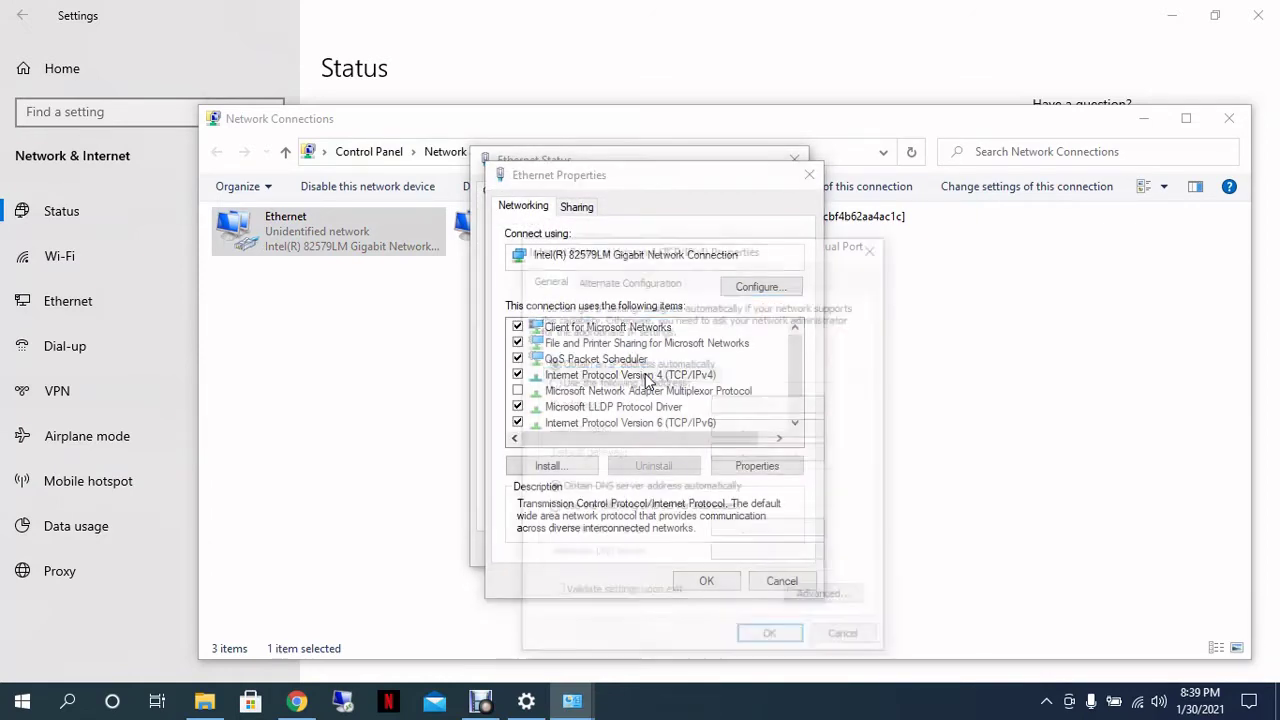
Step: Set static IPv4 192.168.1.30 with mask 255.255.255.0 and confirm all dialogs
left_click(628, 389)
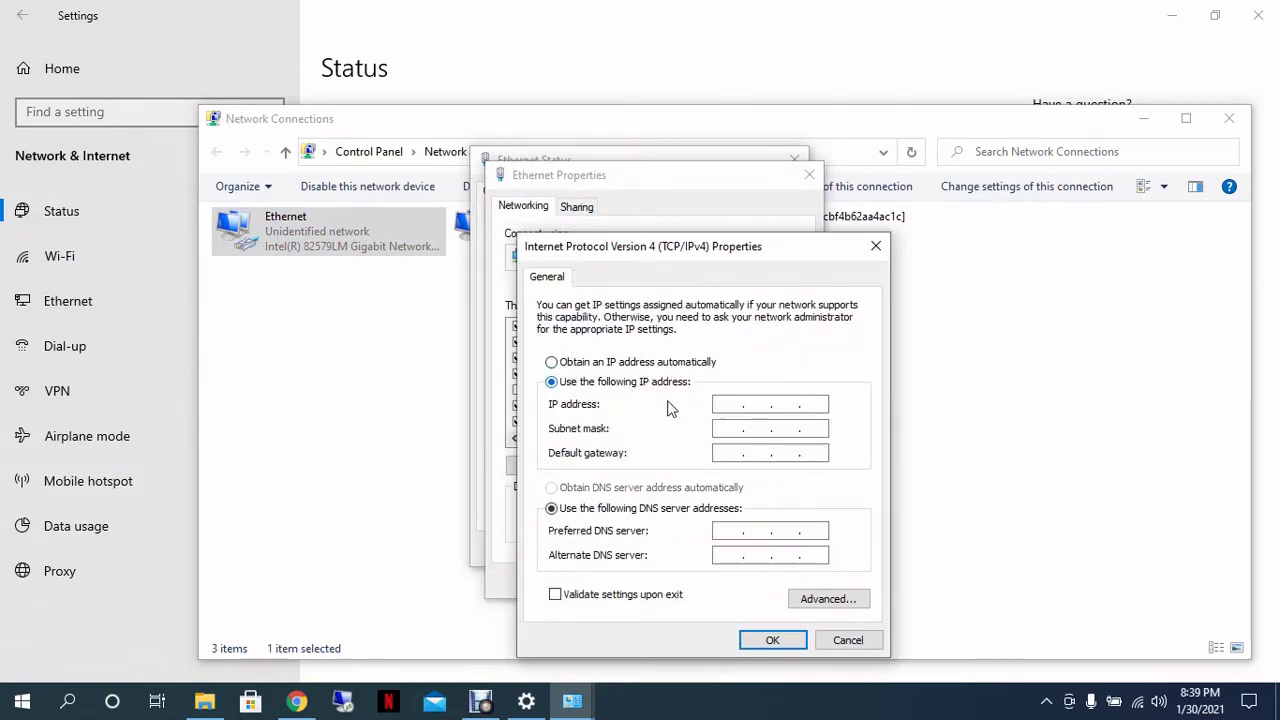
left_click(723, 406)
type("192 . 168 . 1 . 30")
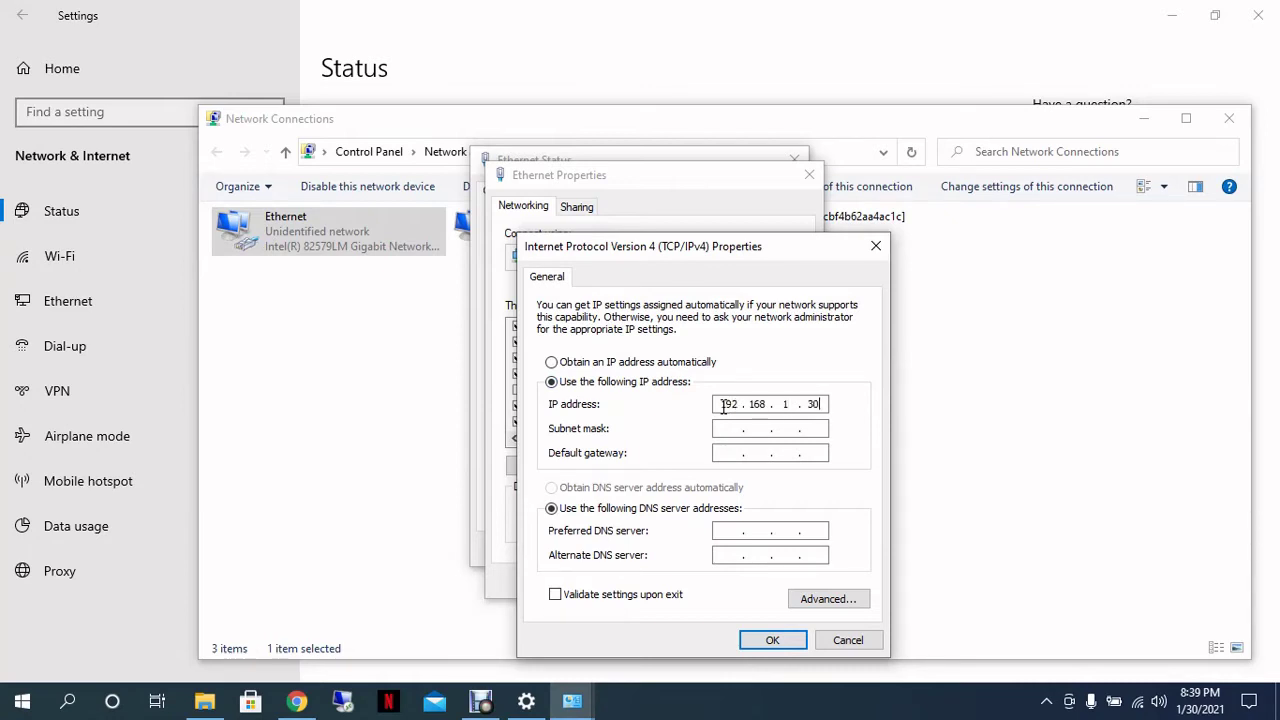
left_click(724, 428)
left_click(771, 639)
left_click(707, 580)
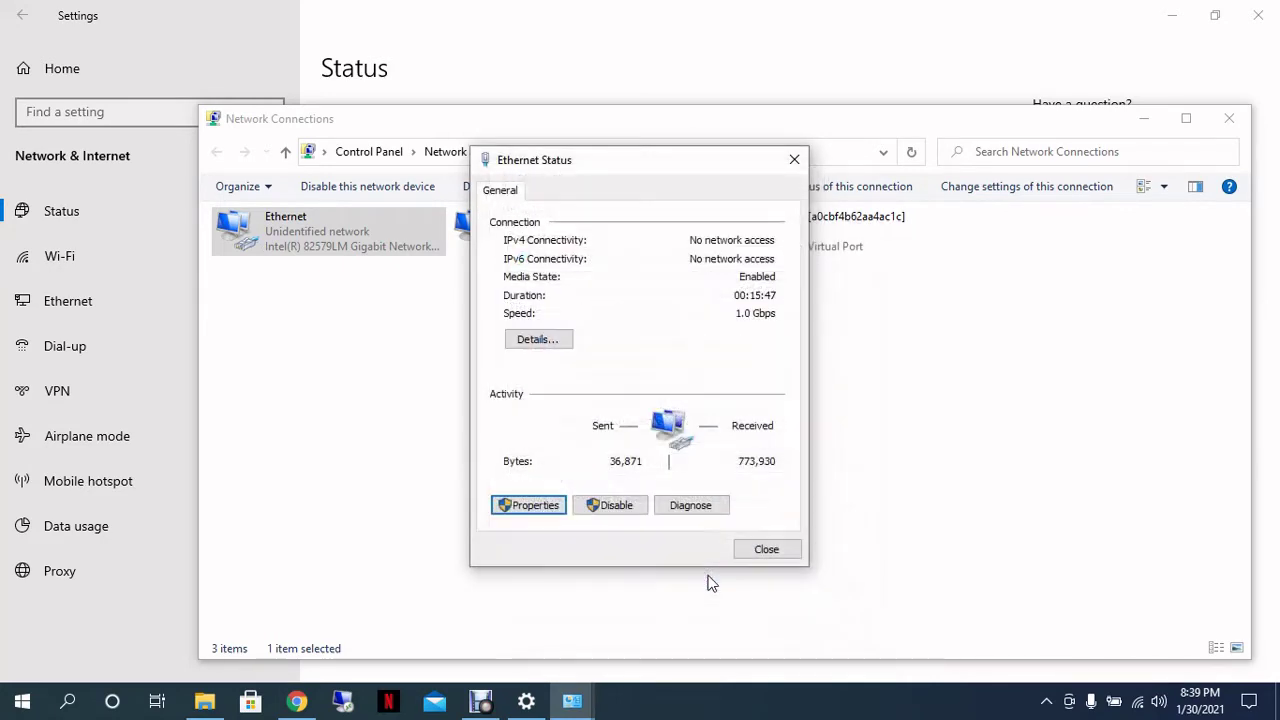
left_click(767, 550)
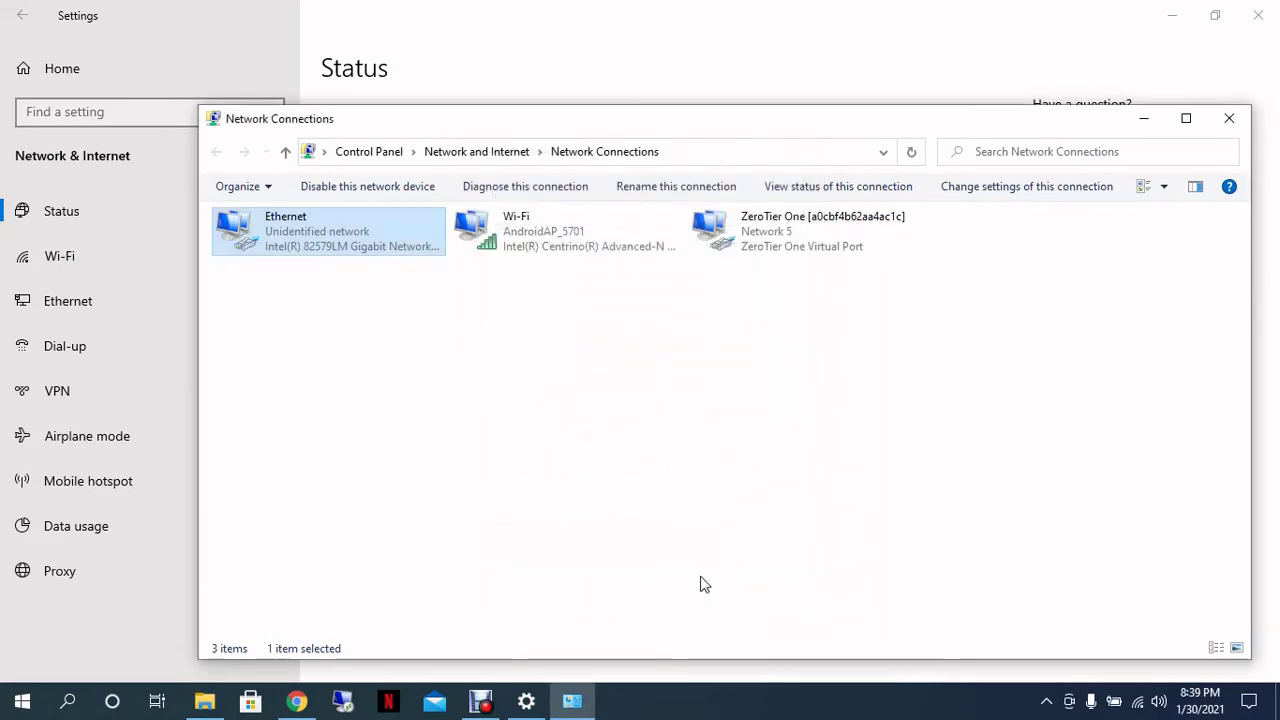
Step: Bypass Chrome's certificate warning to reach the LiteBeam setup page at 192.168.1.20
left_click(296, 701)
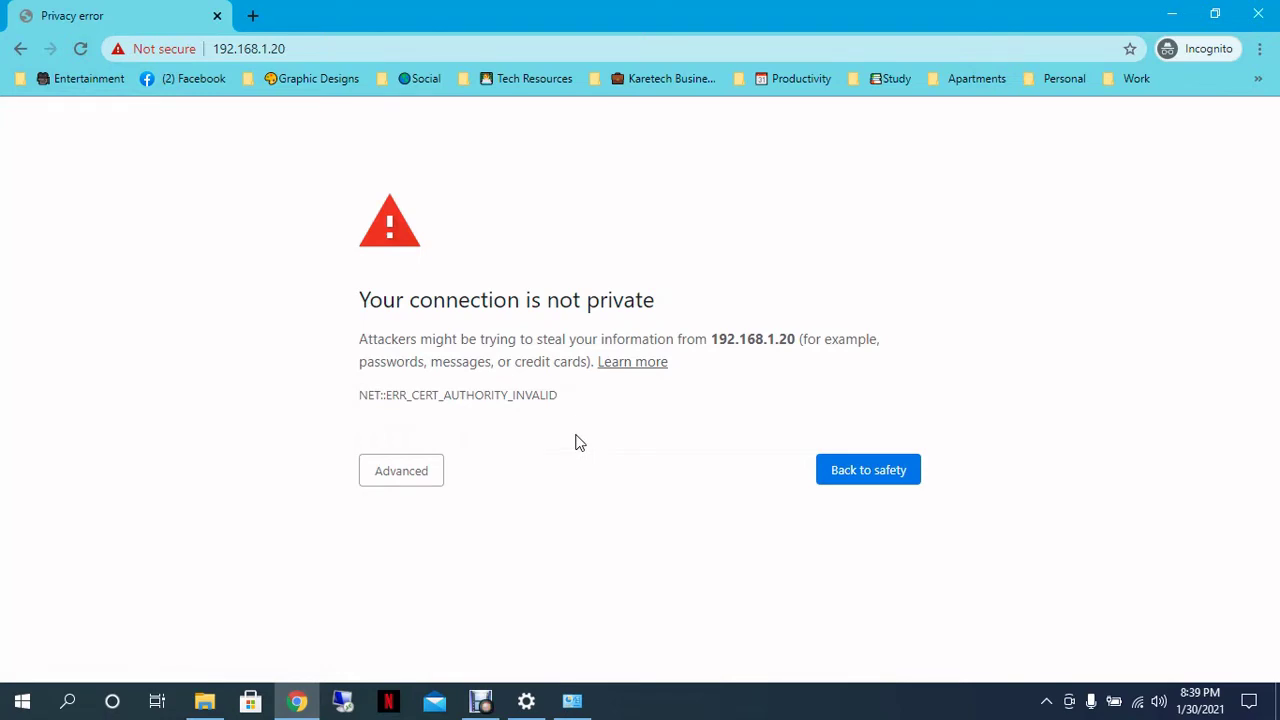
left_click(300, 48)
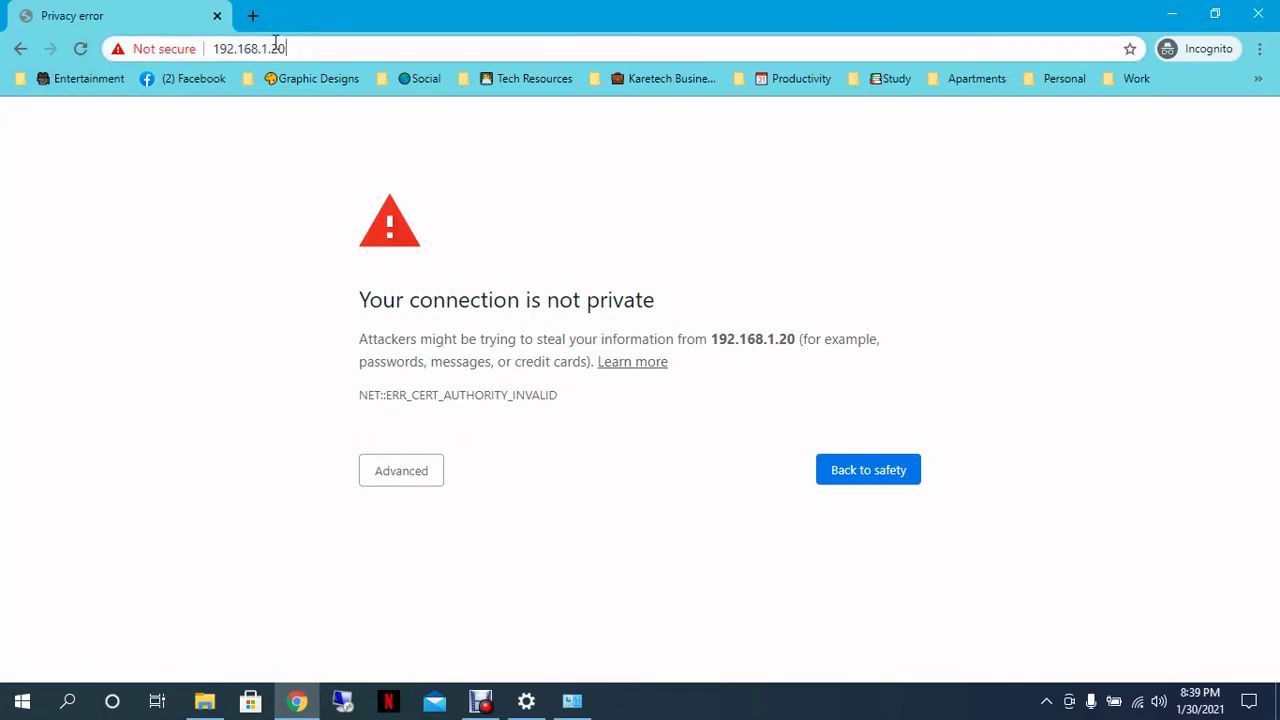
left_click(398, 489)
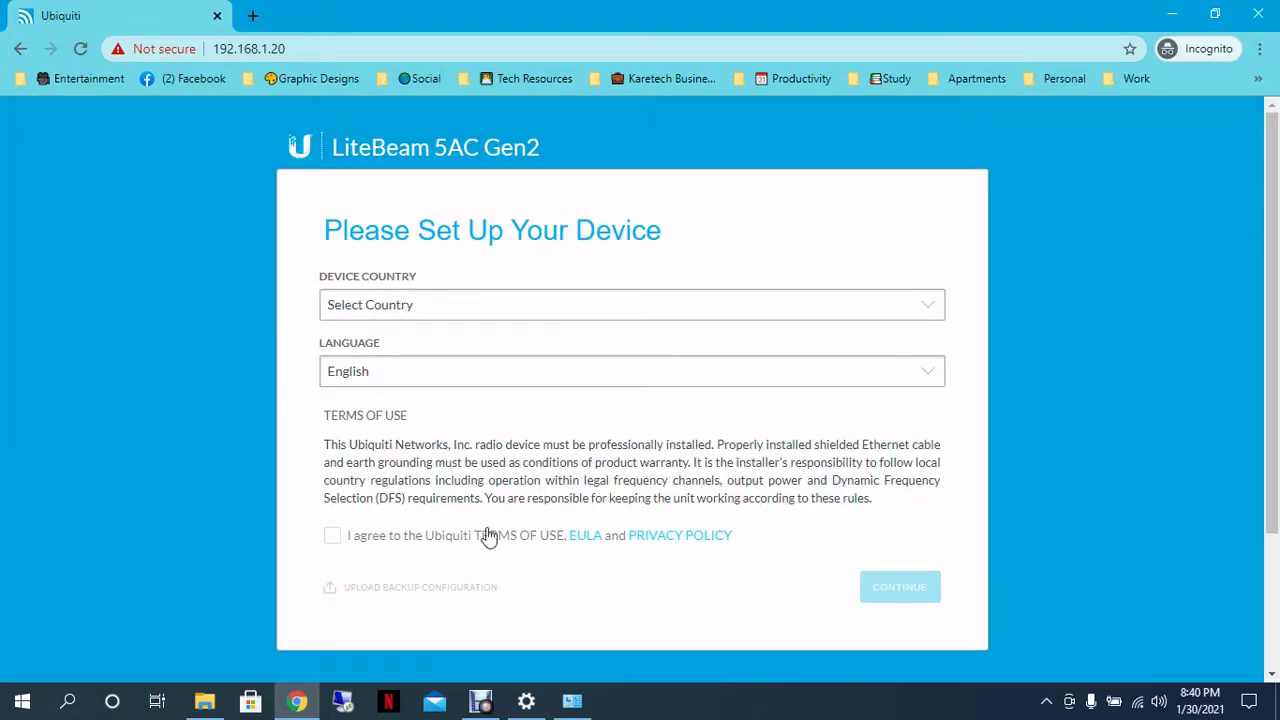
Step: Choose Russia as the device country, accept the Terms of Use, and continue
left_click(514, 307)
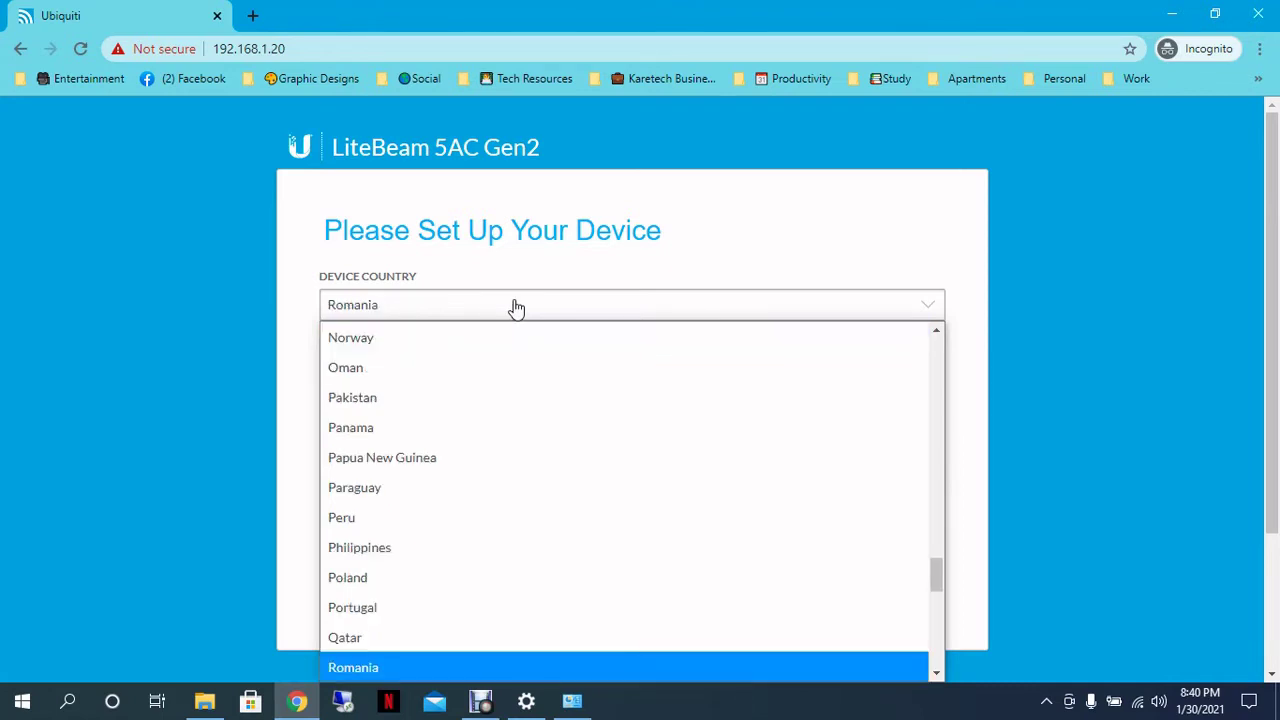
key("Down")
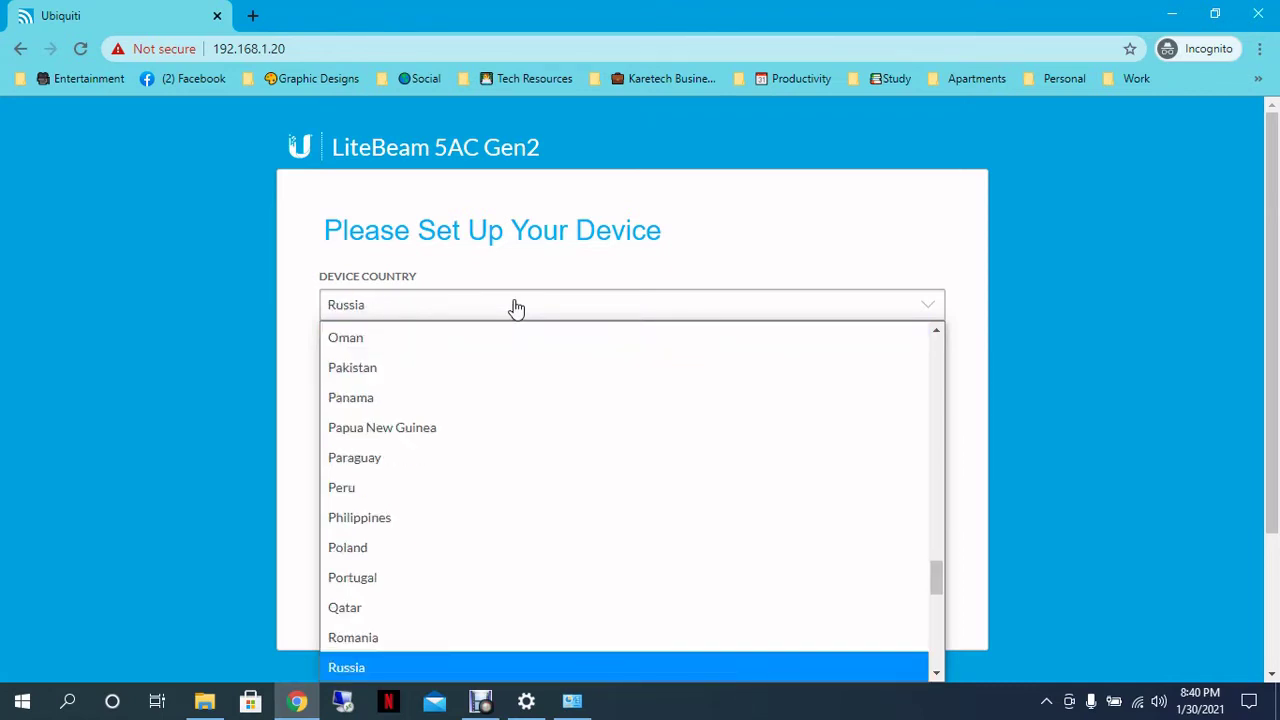
key("Return")
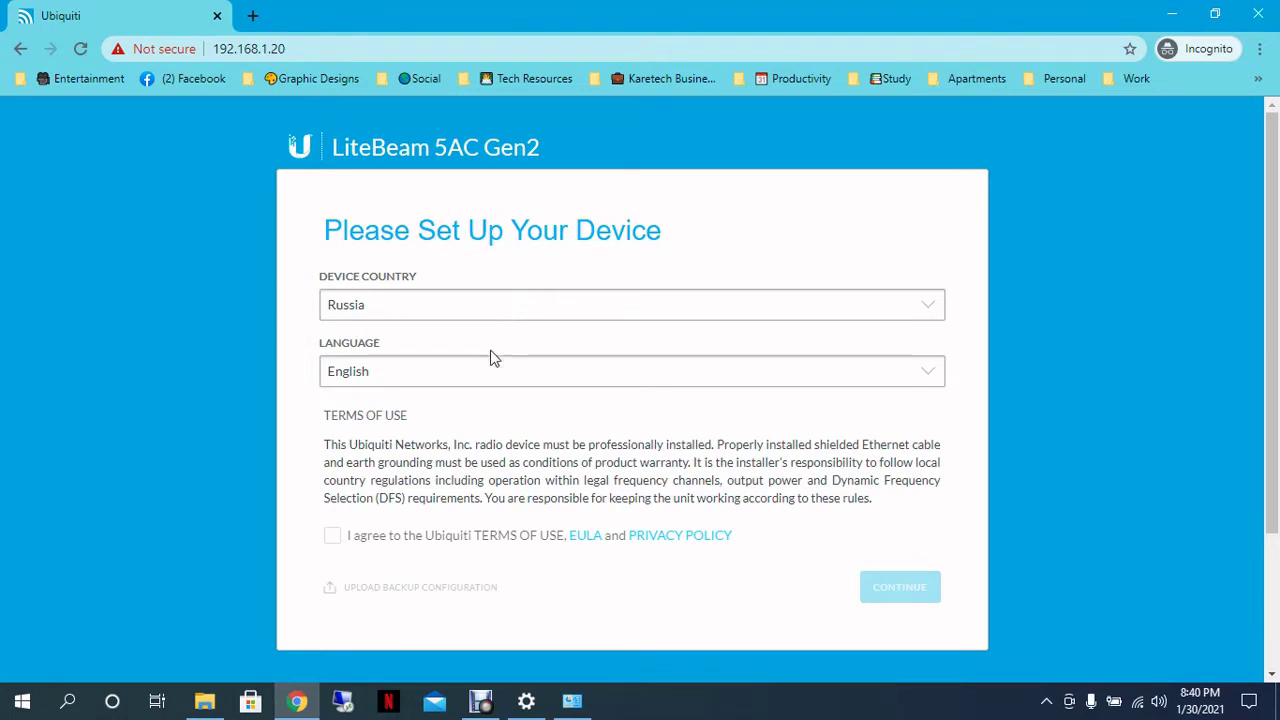
left_click(332, 537)
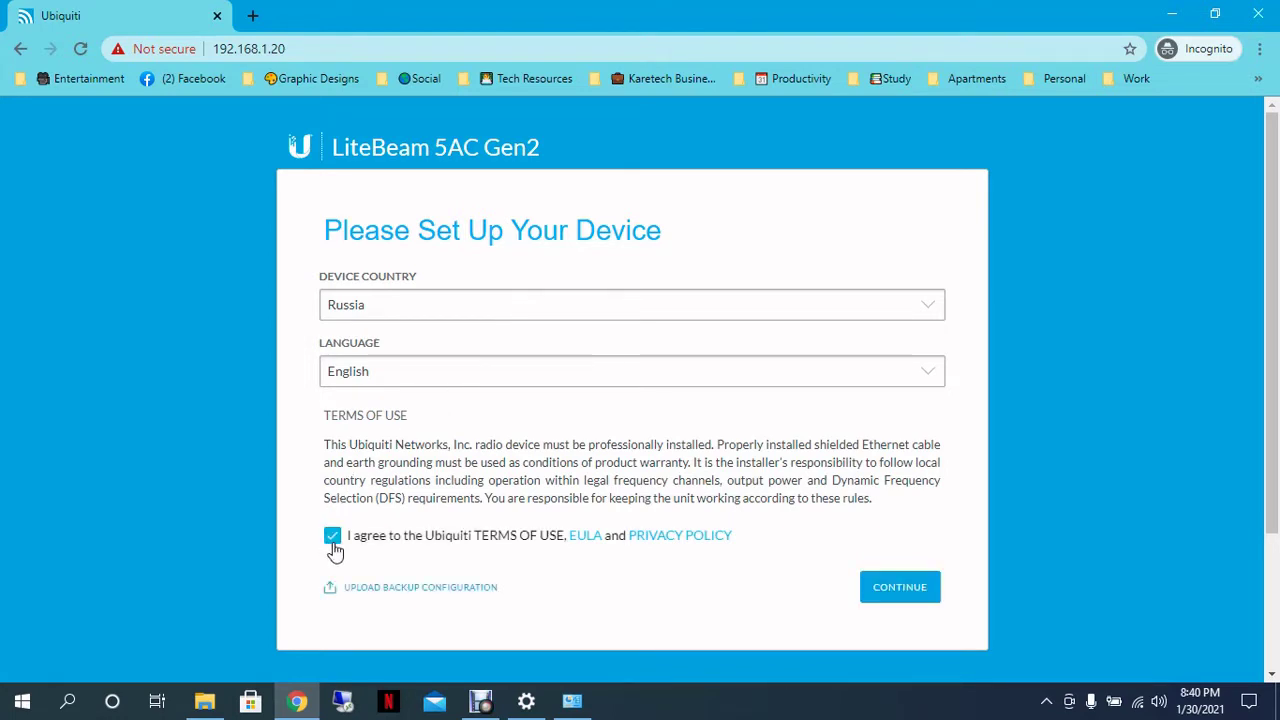
left_click(886, 592)
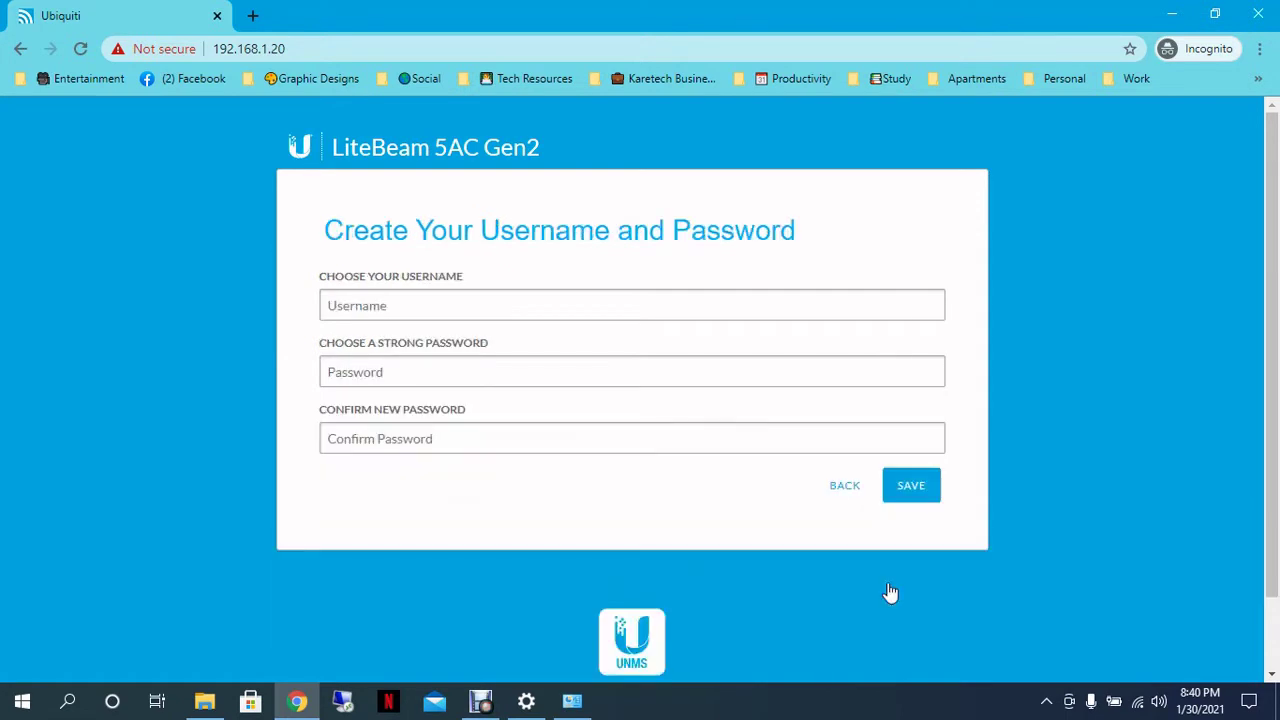
Step: Enter the admin username, password and password confirmation, then save them
left_click(545, 302)
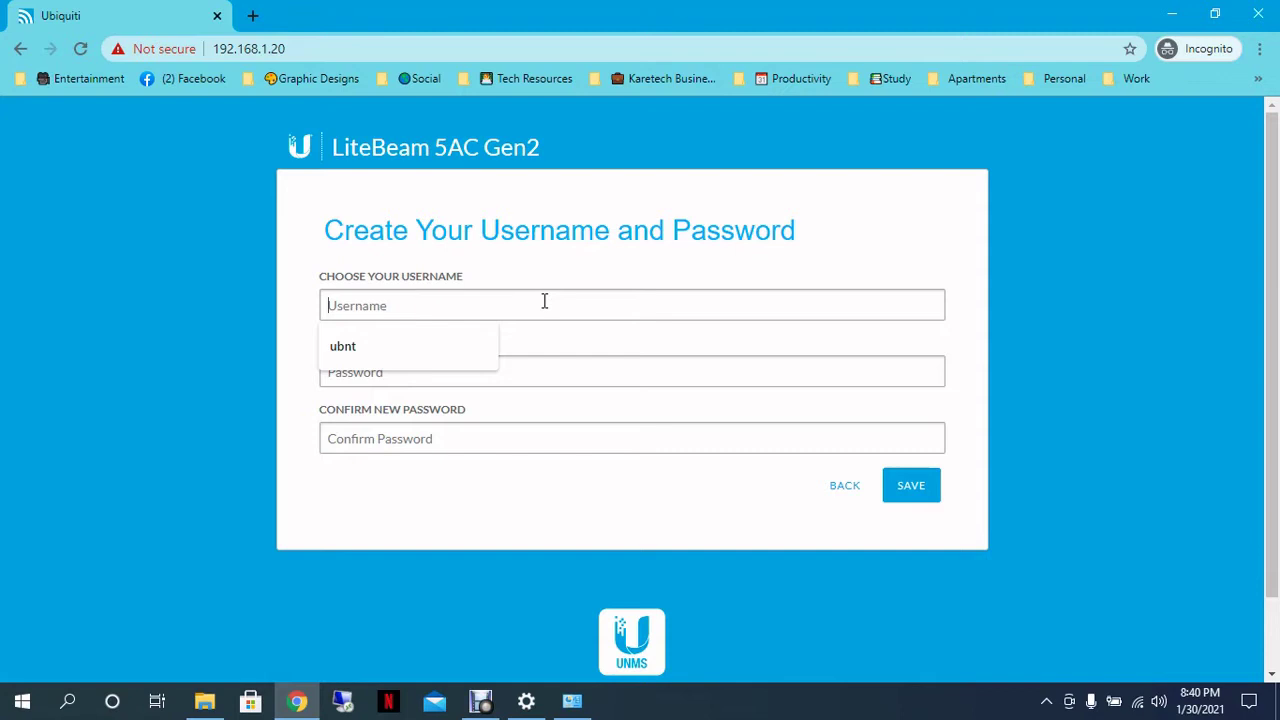
type("ubnt")
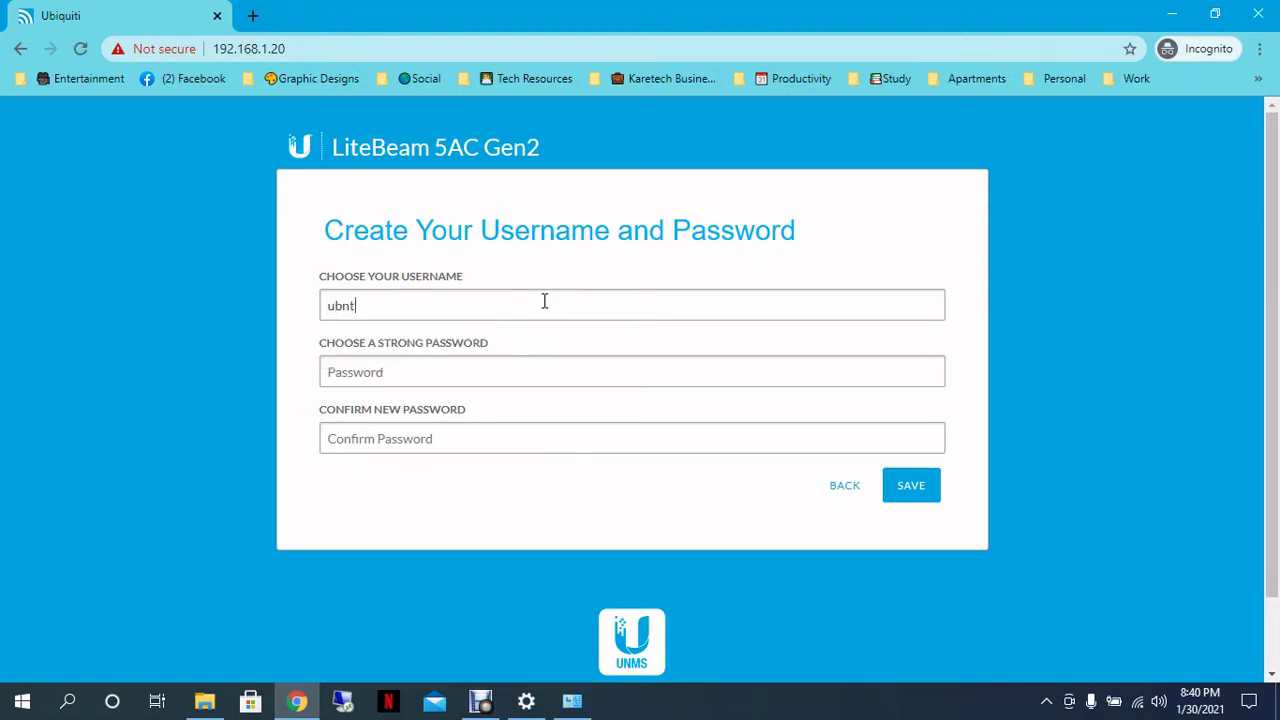
key("Tab")
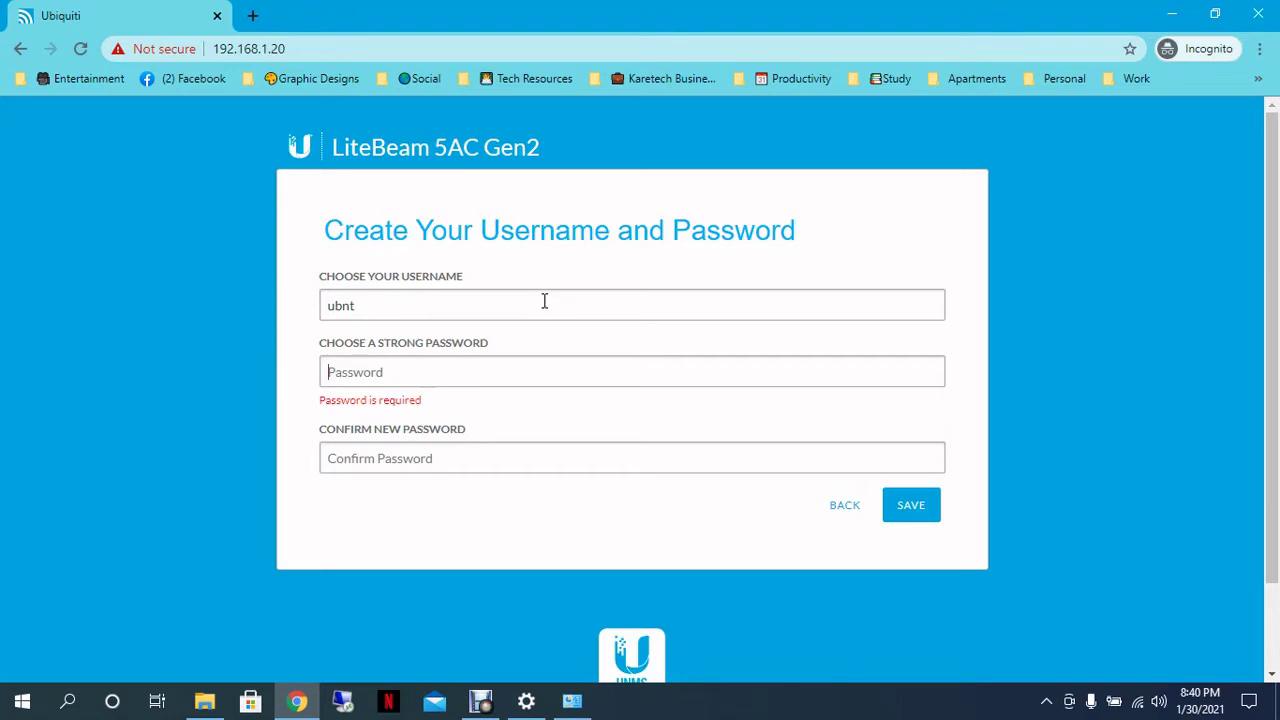
type("pa")
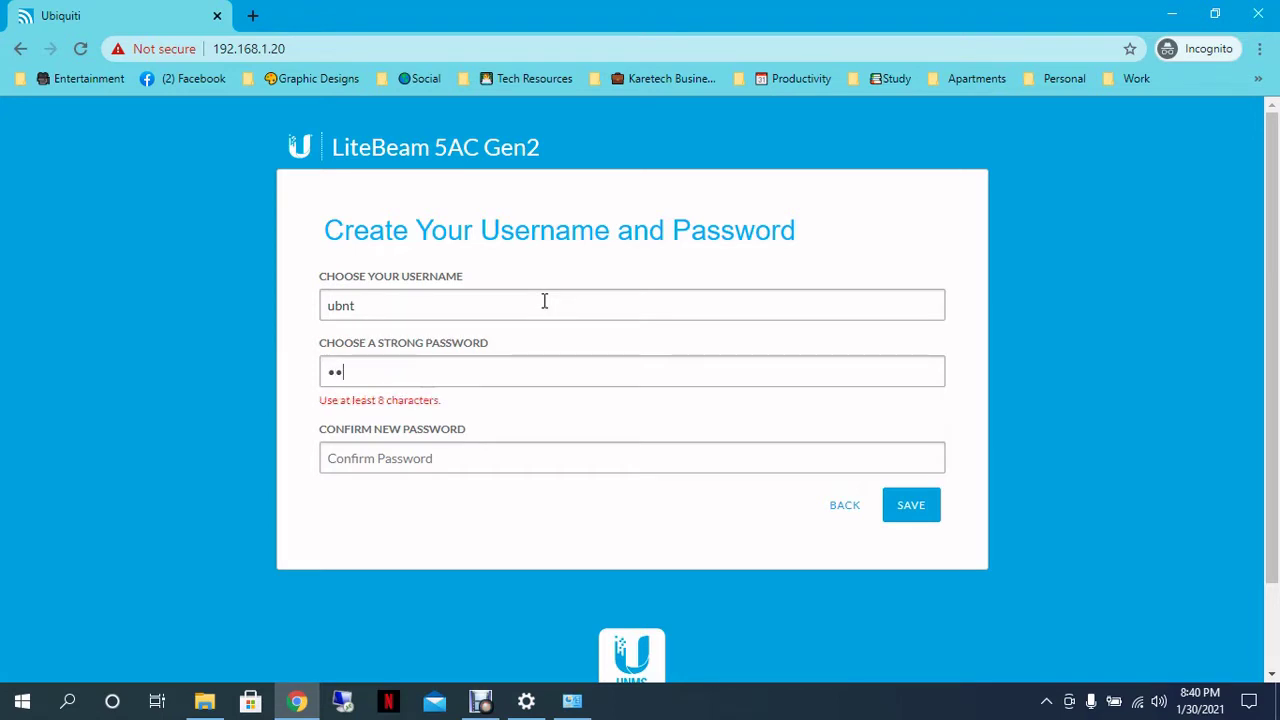
type("ssword")
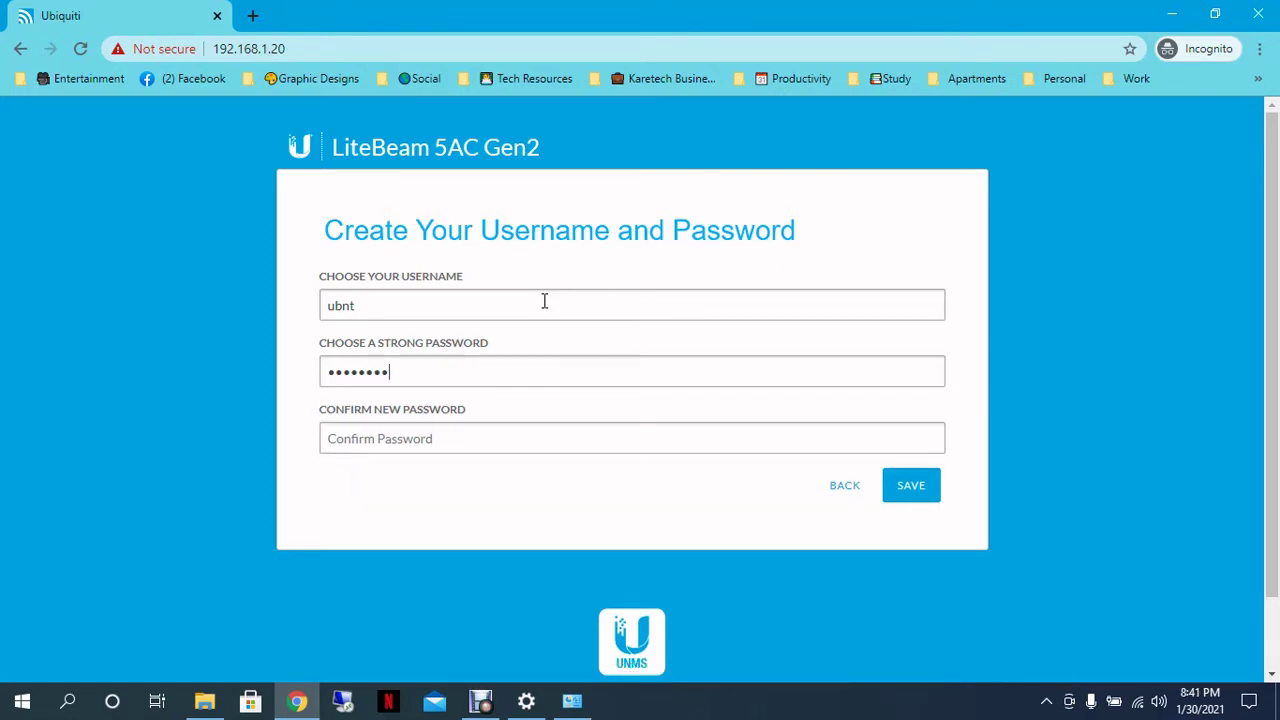
key("Tab")
type("pass")
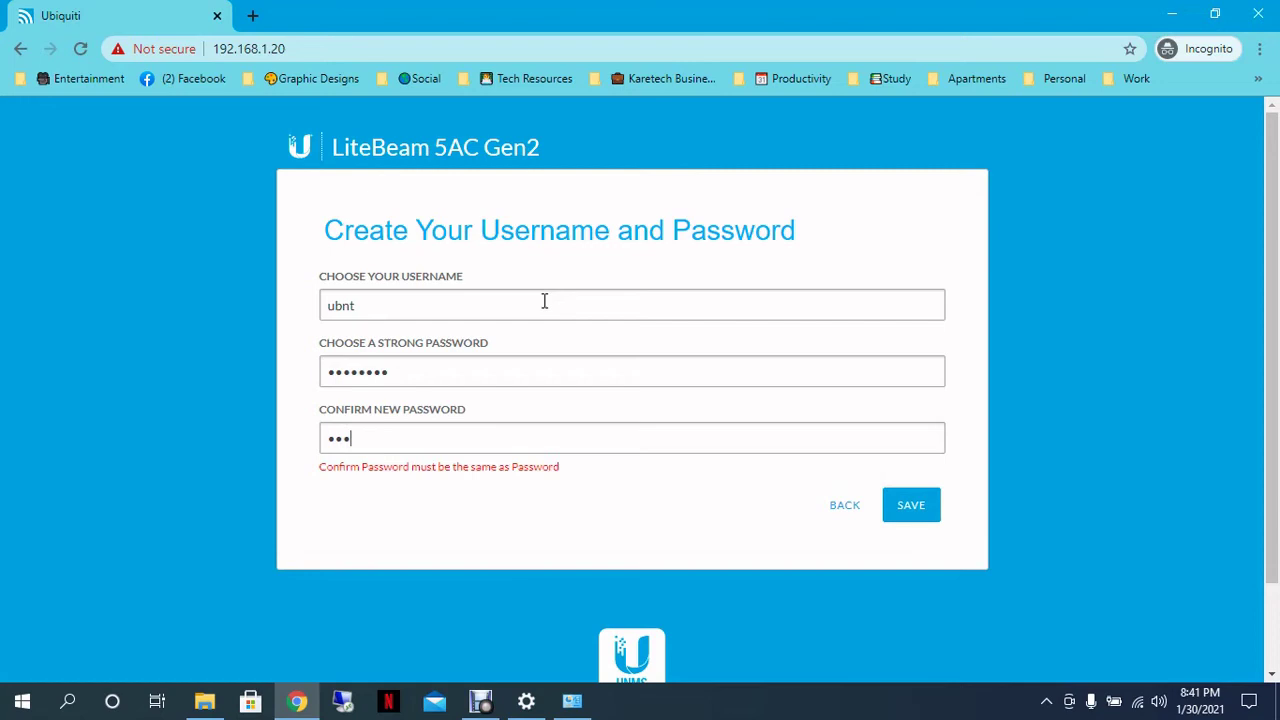
type("word")
left_click(901, 492)
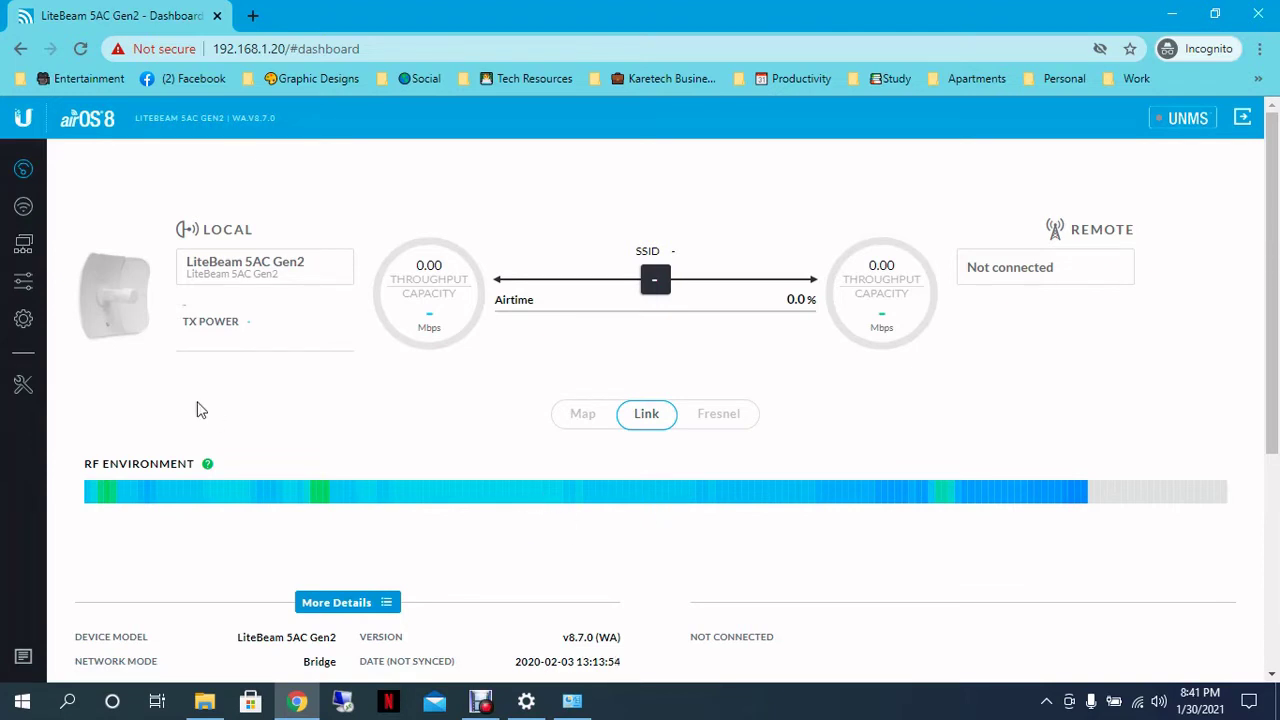
Step: Upload the v8.7.1 firmware .bin from the KINGSTON (F:) LiteBeam Gen2 Firmware folder
left_click(22, 322)
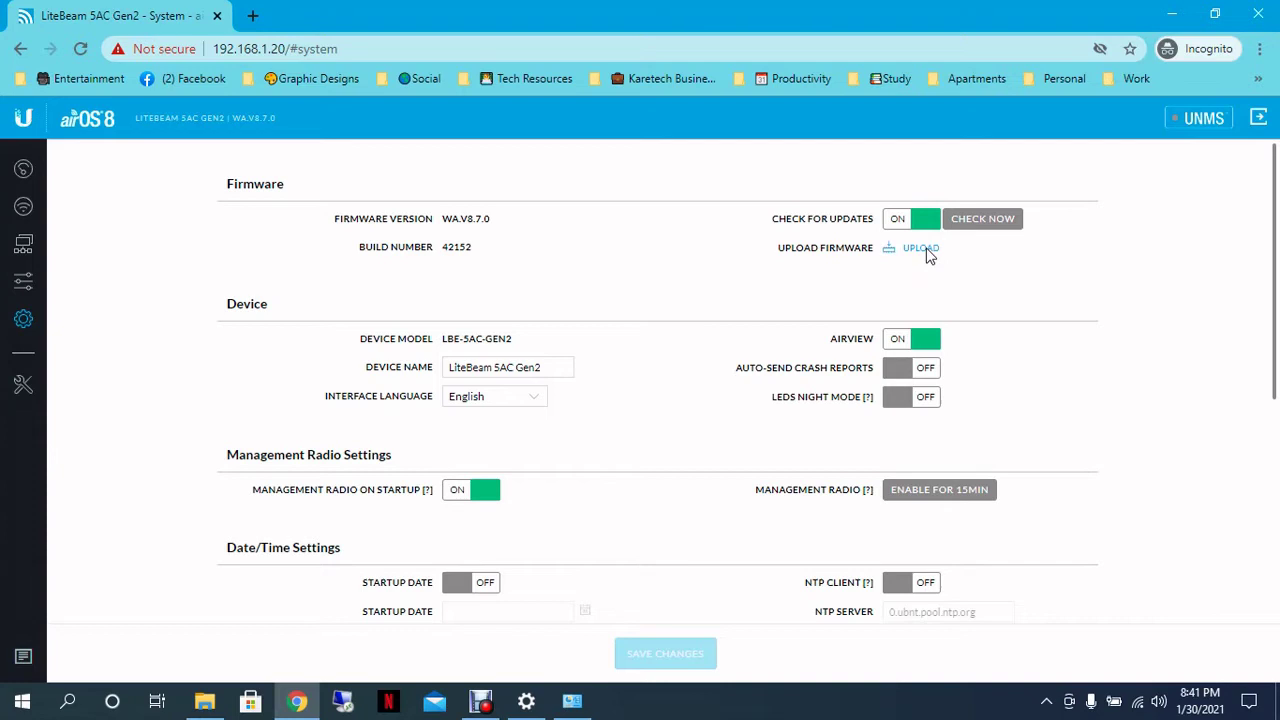
left_click(927, 254)
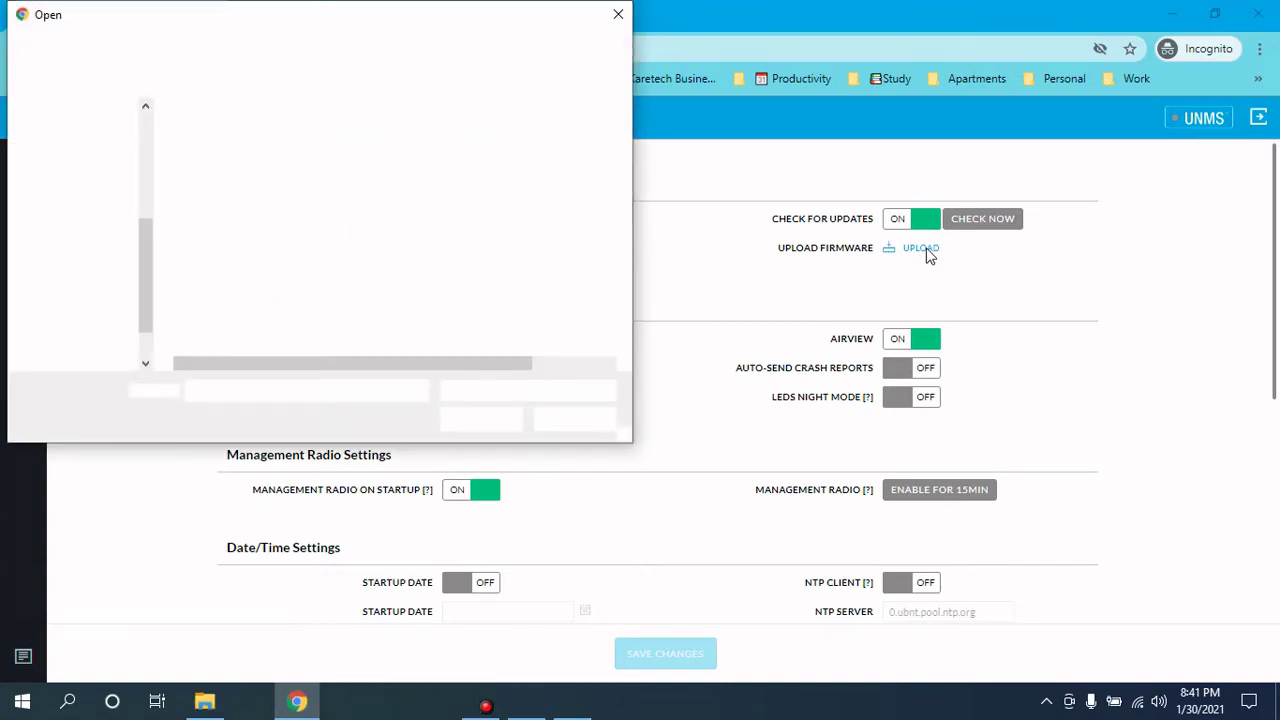
left_click(92, 341)
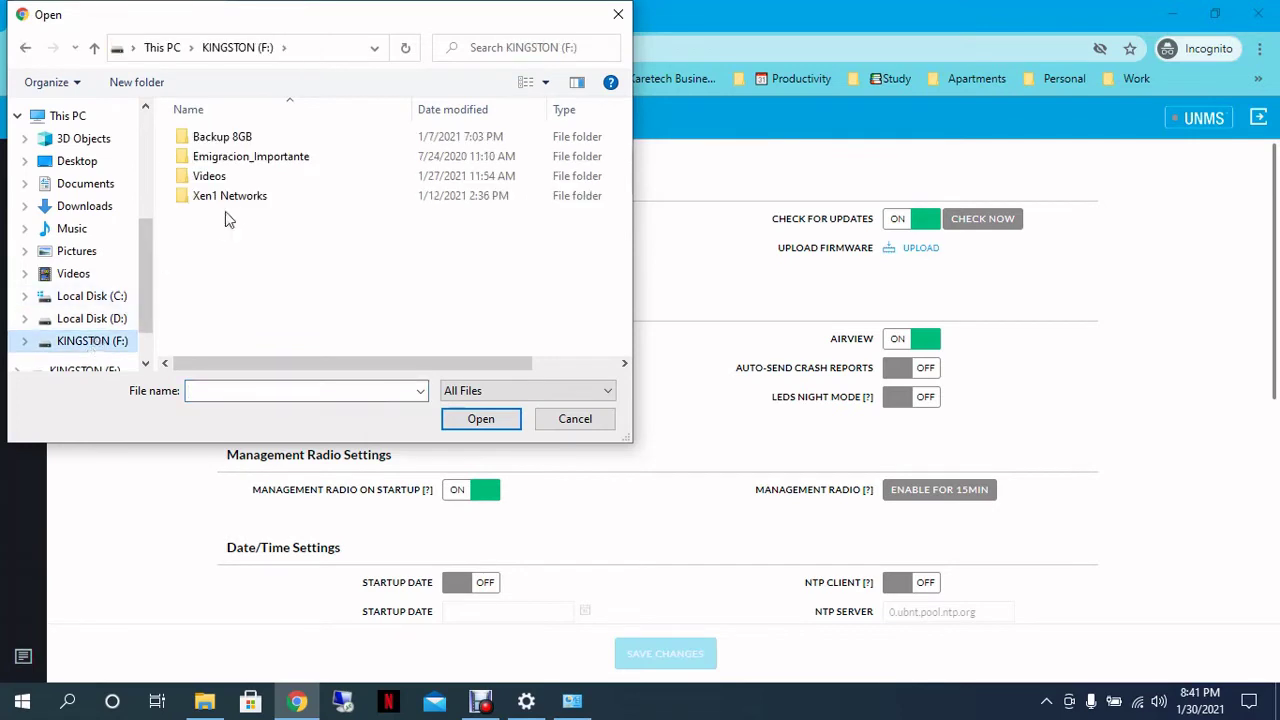
double_click(237, 195)
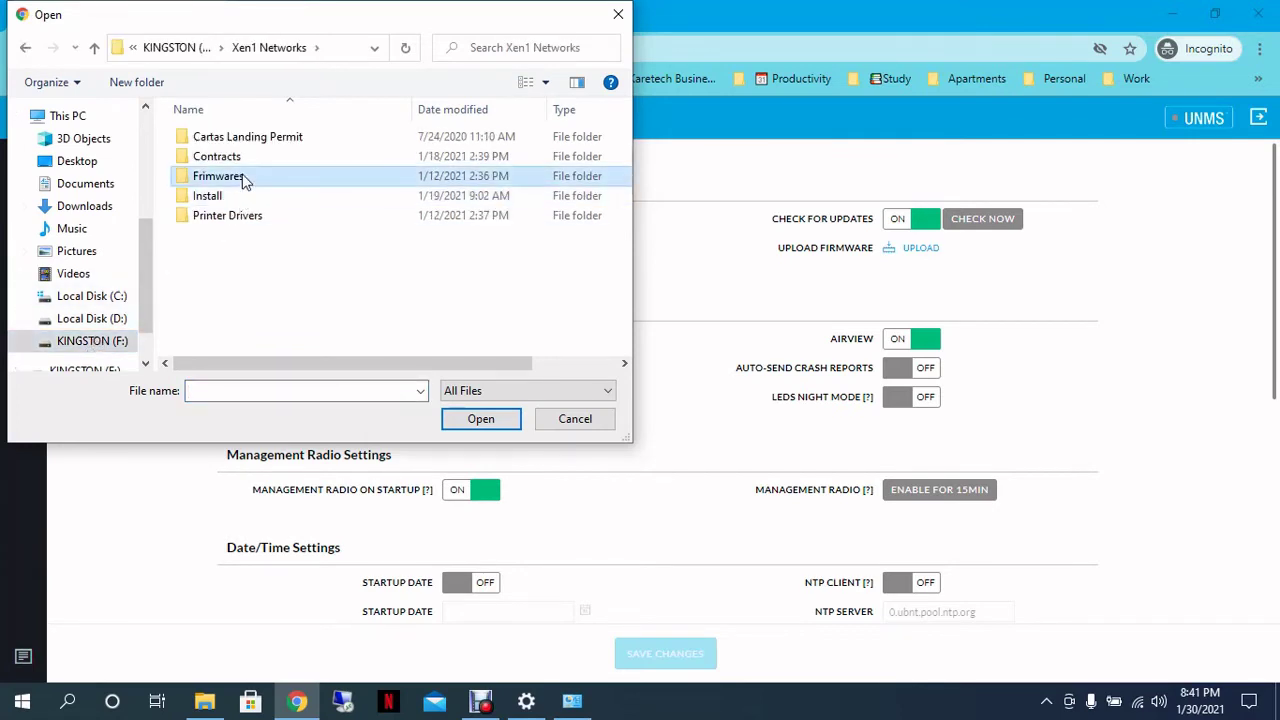
double_click(240, 176)
double_click(270, 140)
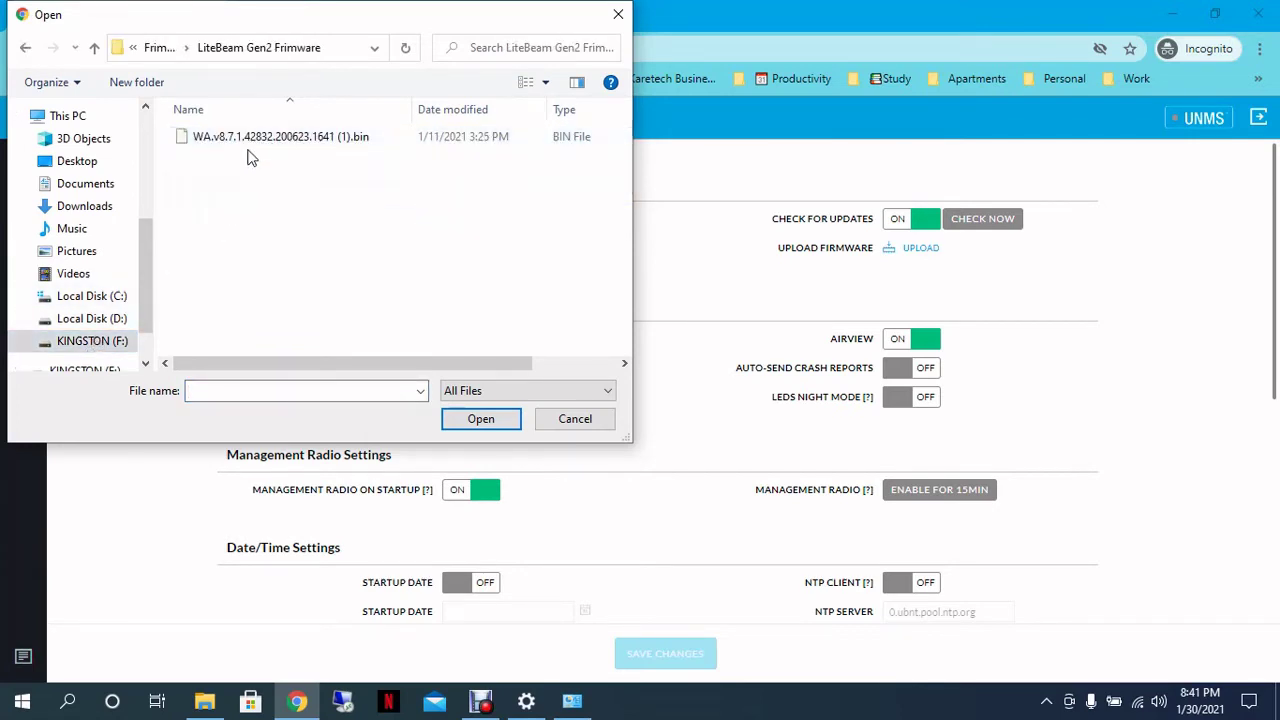
double_click(250, 136)
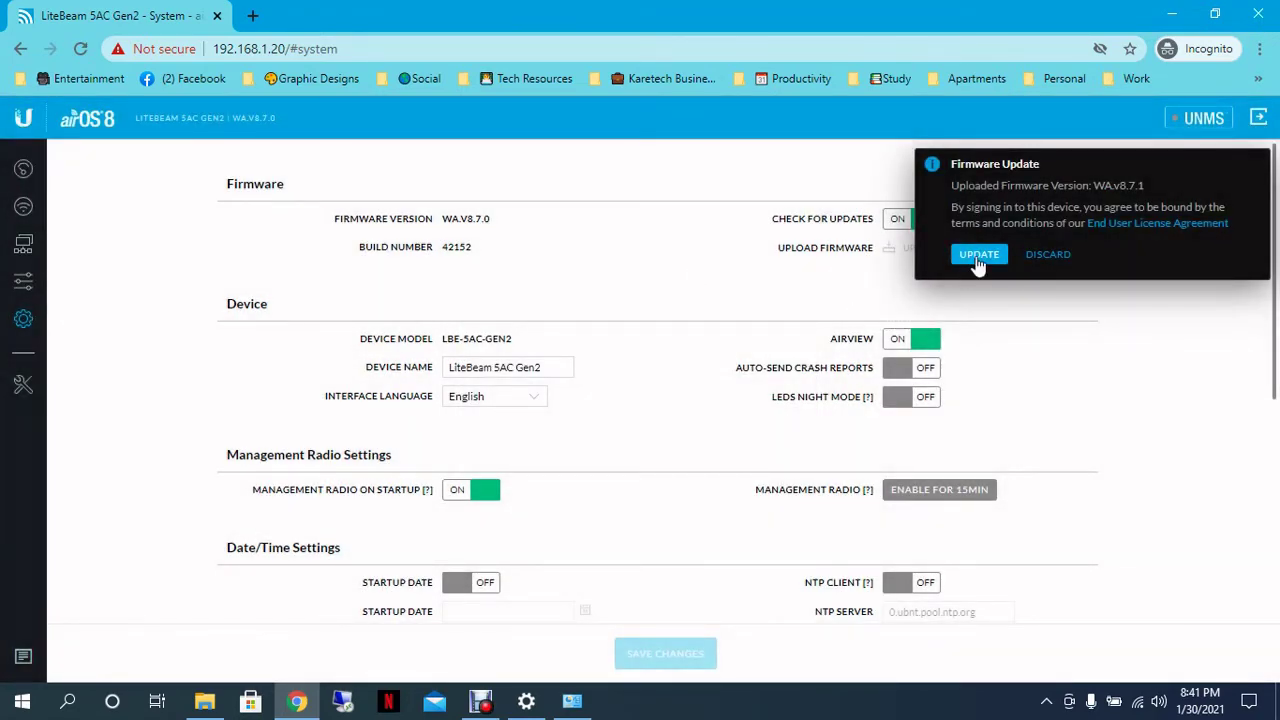
Step: Apply the uploaded WA.v8.7.1 firmware update and let the device reboot
left_click(979, 256)
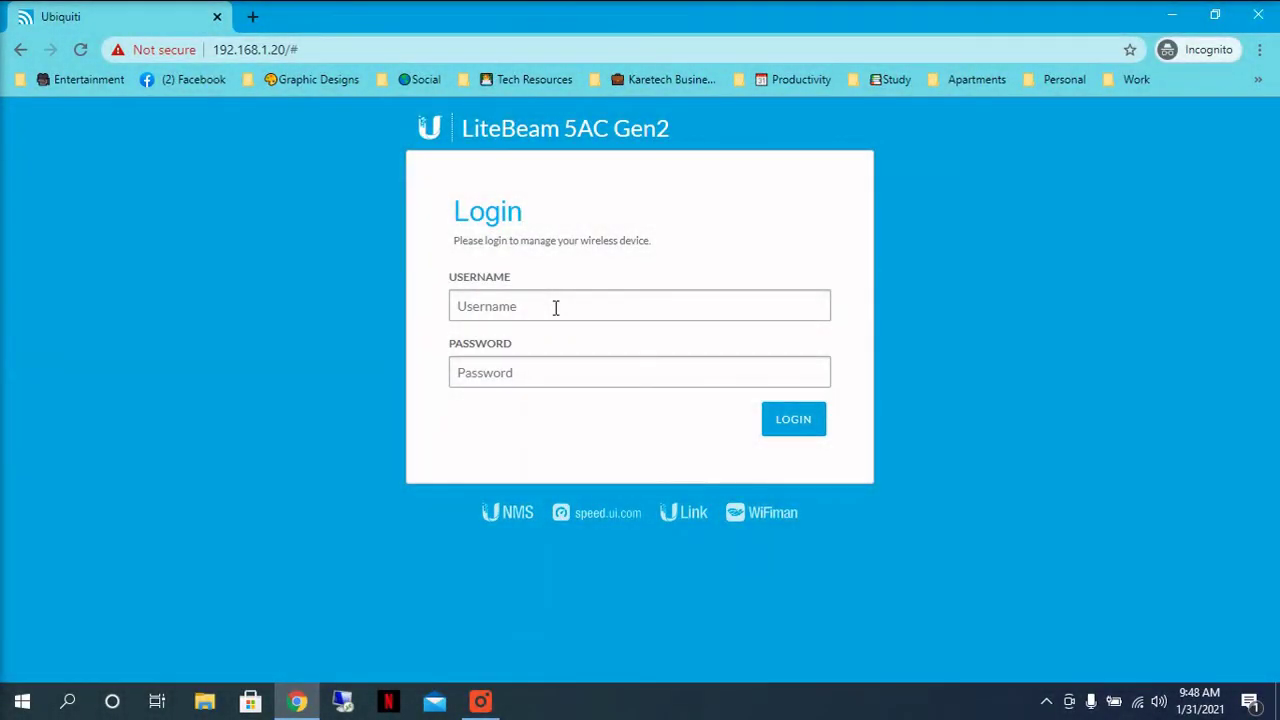
Step: Log back in with the admin credentials and open System to confirm firmware WA.V8.7.1
left_click(555, 307)
type("ubnt")
key("Tab")
type("••••••••")
key("Return")
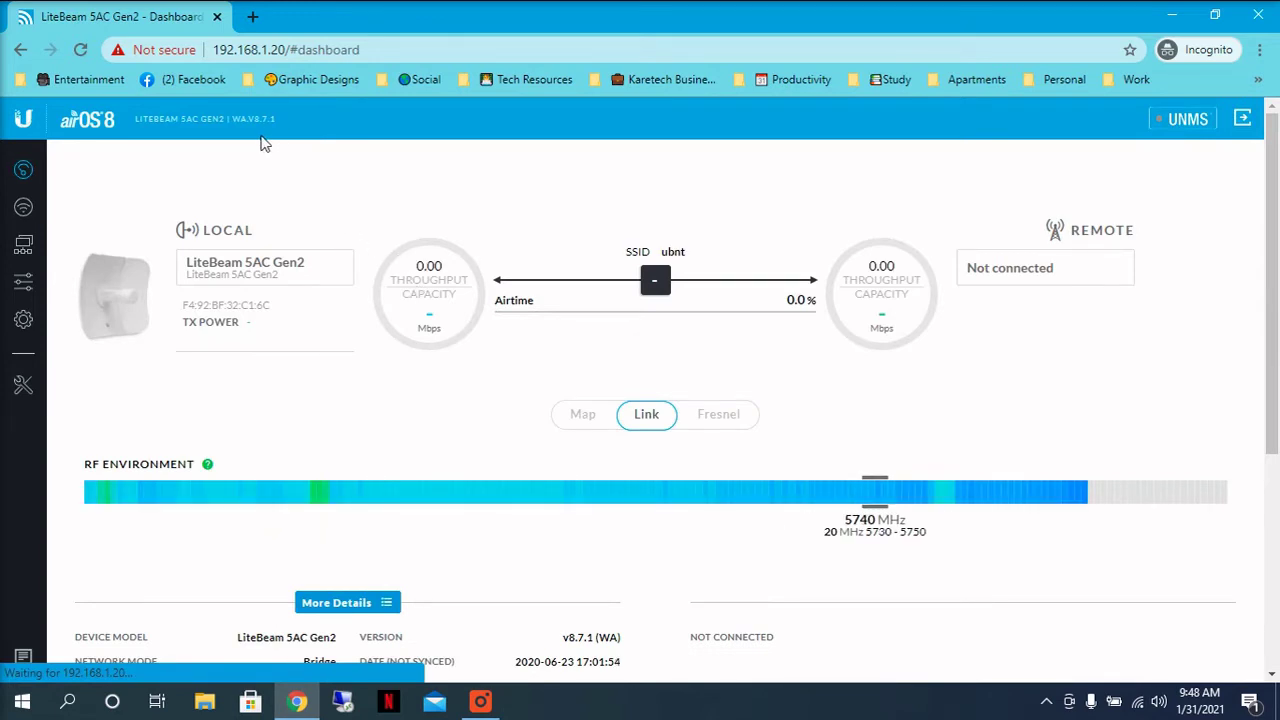
left_click_drag(257, 118, 280, 128)
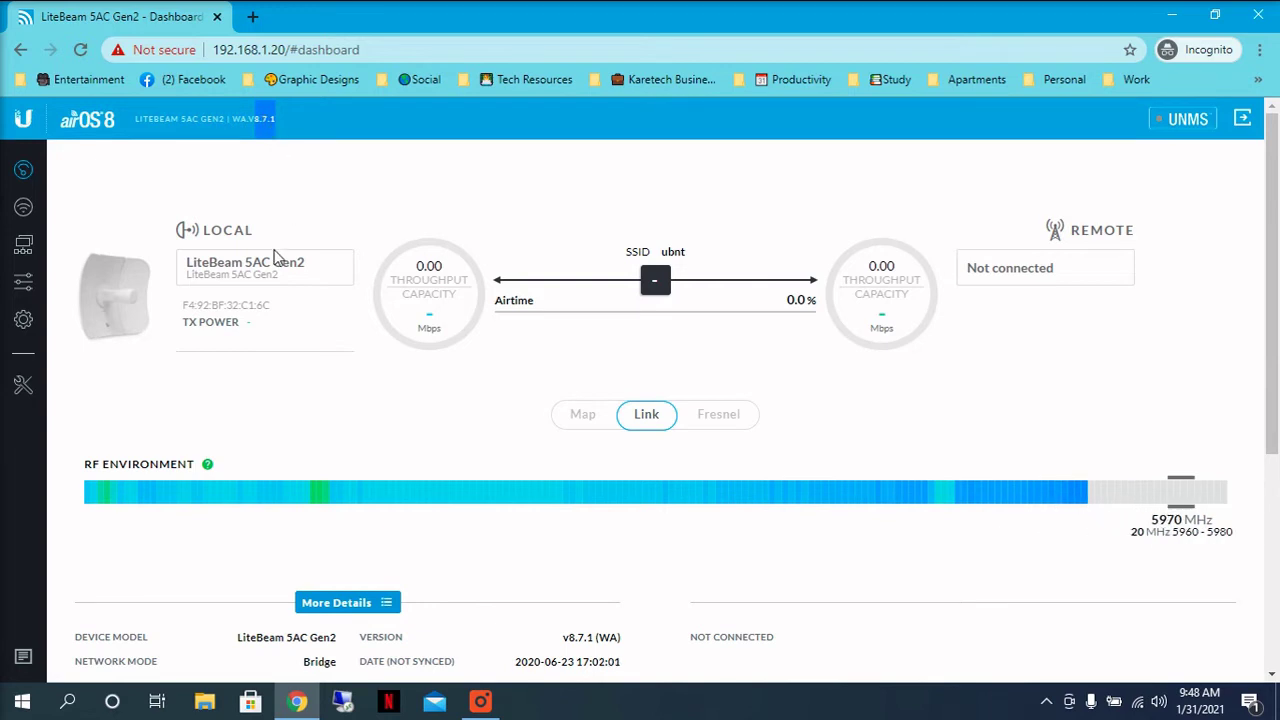
left_click(23, 322)
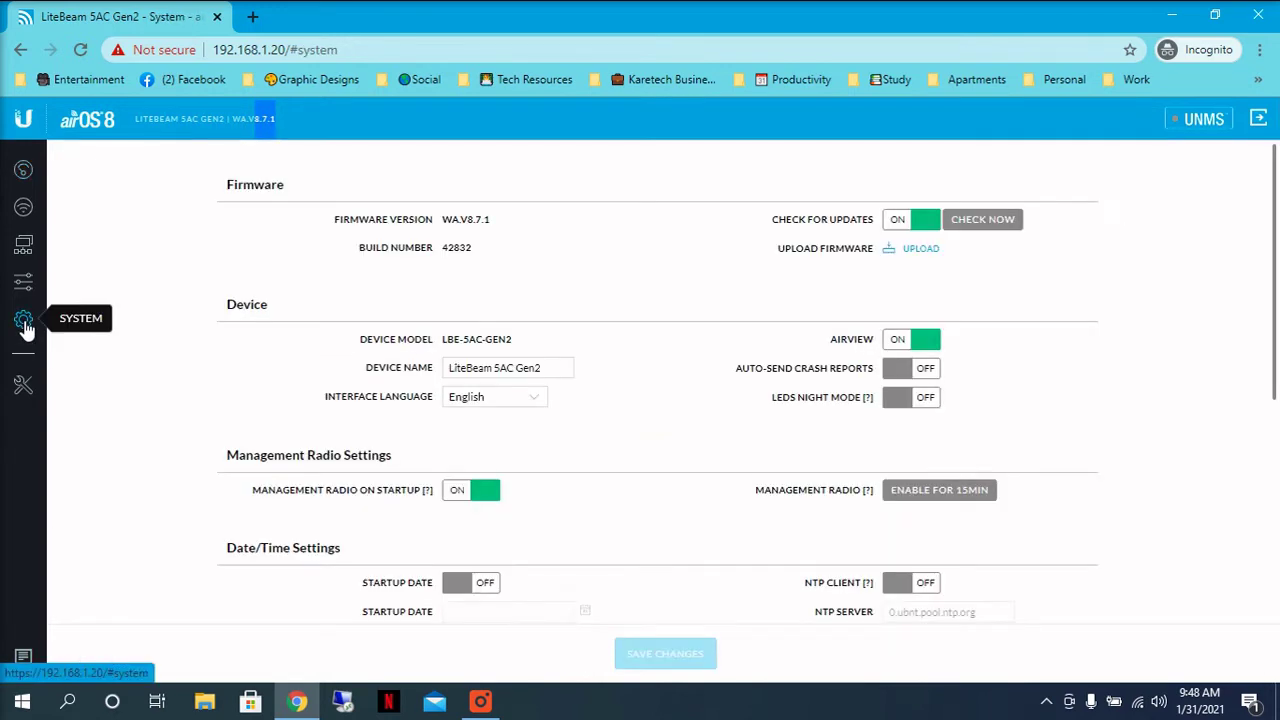
Step: Replace the existing Device Name with 'Costumer Name'
left_click(372, 373)
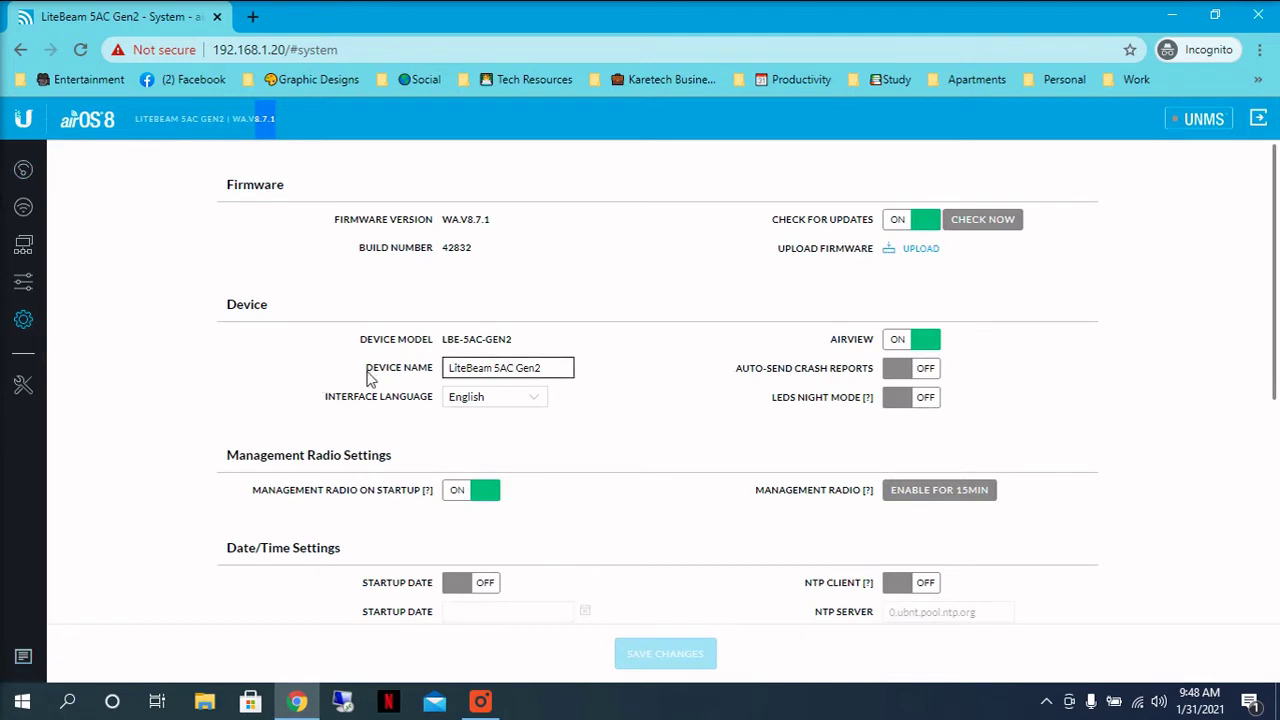
left_click(552, 369)
left_click_drag(552, 369, 443, 375)
type("C")
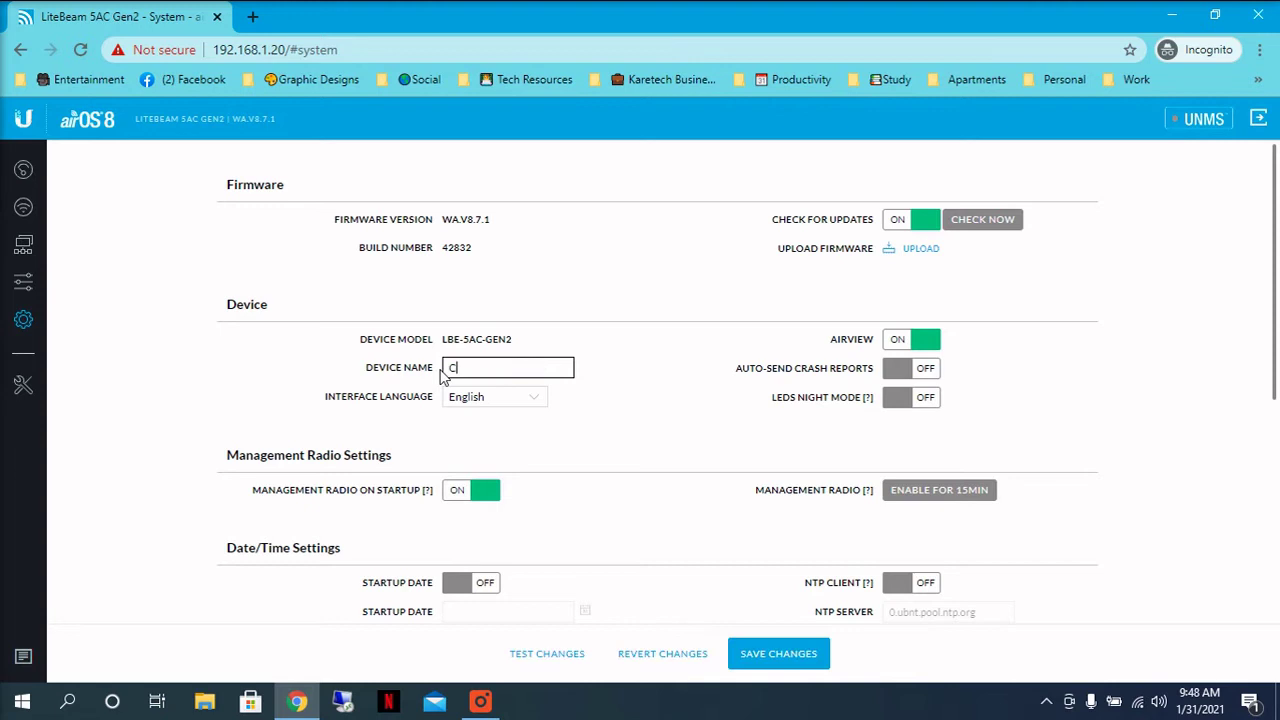
type("ostumer Name")
Step: Set Network Mode to Router and Configuration Mode to Advanced
left_click(22, 251)
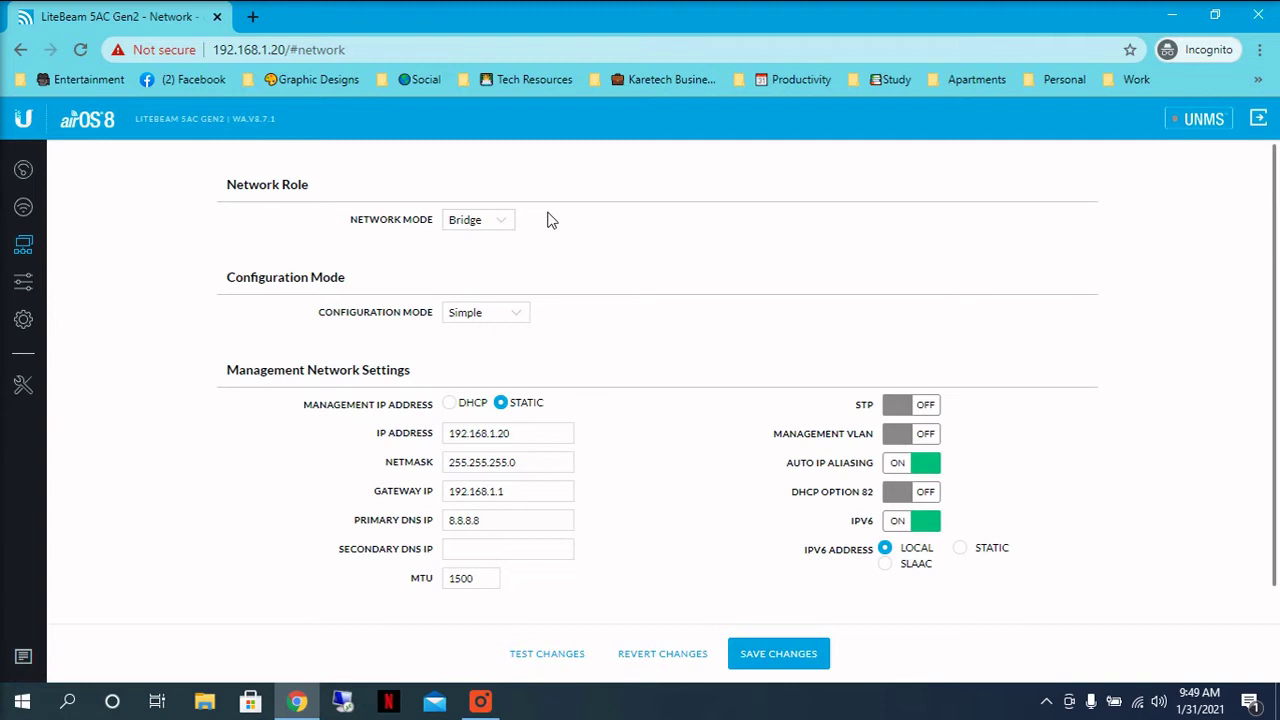
left_click(452, 220)
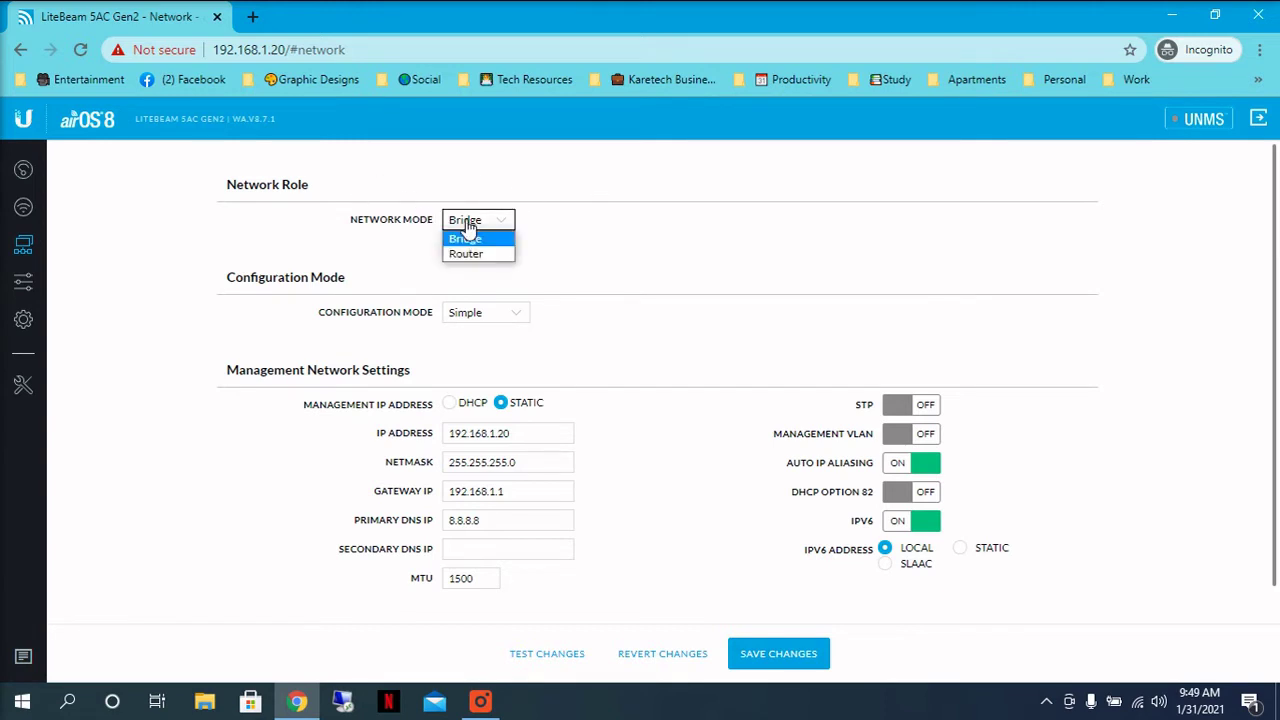
left_click(466, 254)
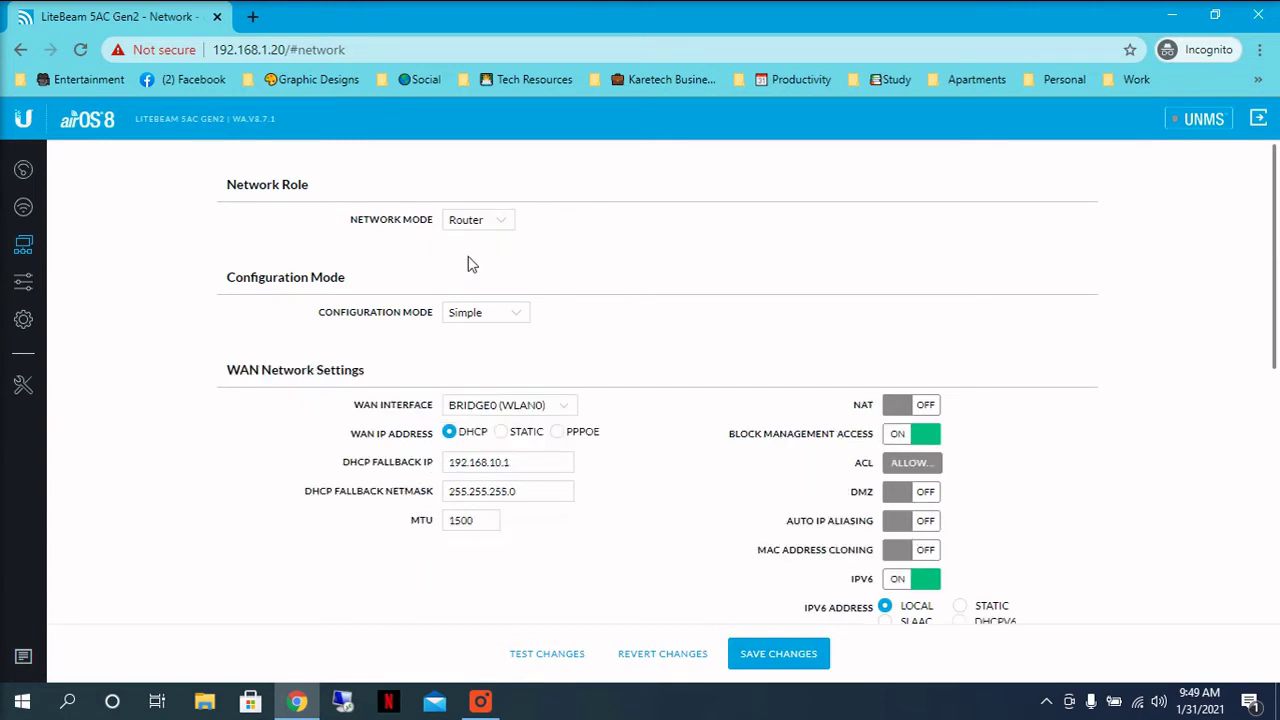
left_click(494, 318)
left_click(490, 345)
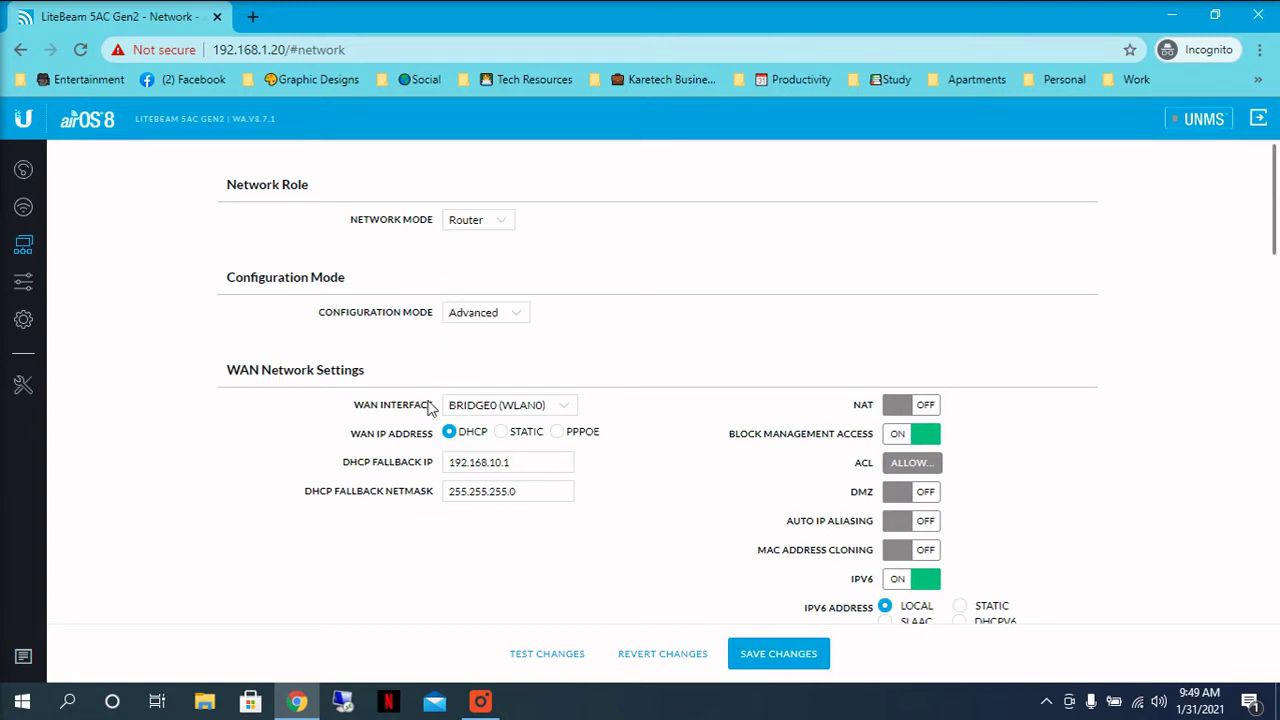
Step: Give the WAN static IP 10.1.2.50, gateway 10.1.2.1, and DNS 10.1.2.1 and 1.1.1.1
left_click(505, 435)
left_click(503, 433)
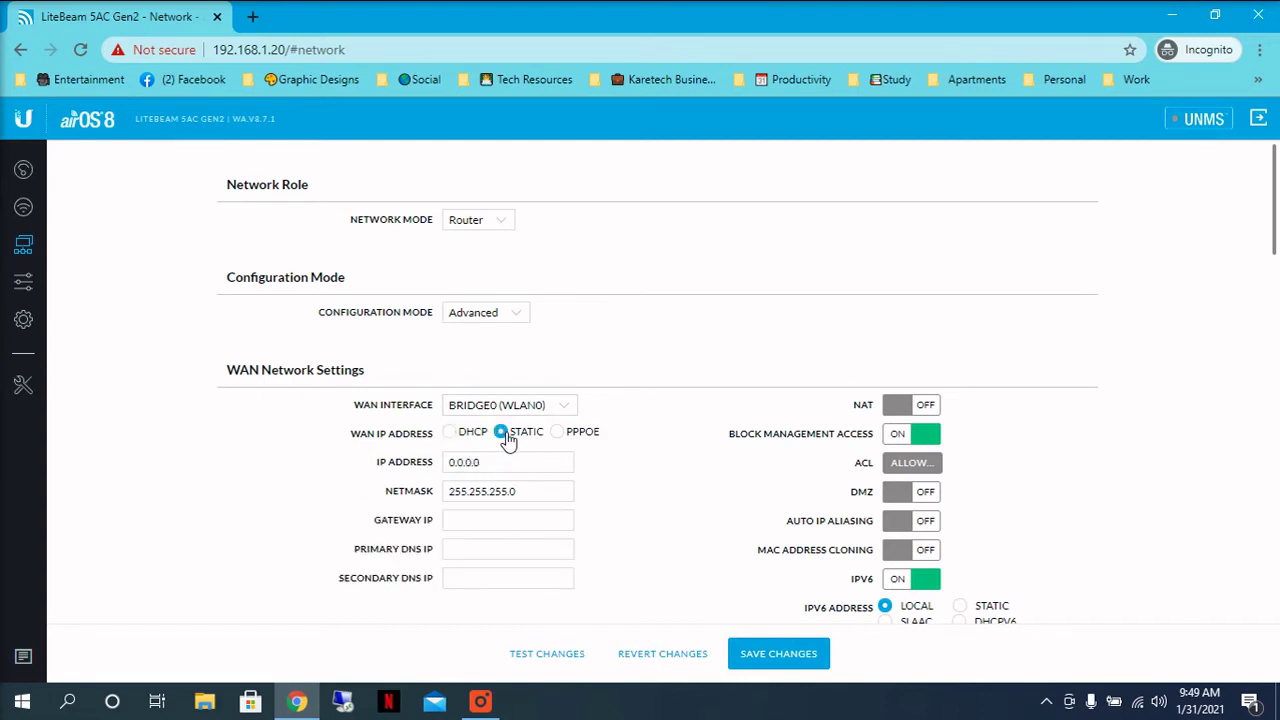
left_click_drag(500, 458, 410, 478)
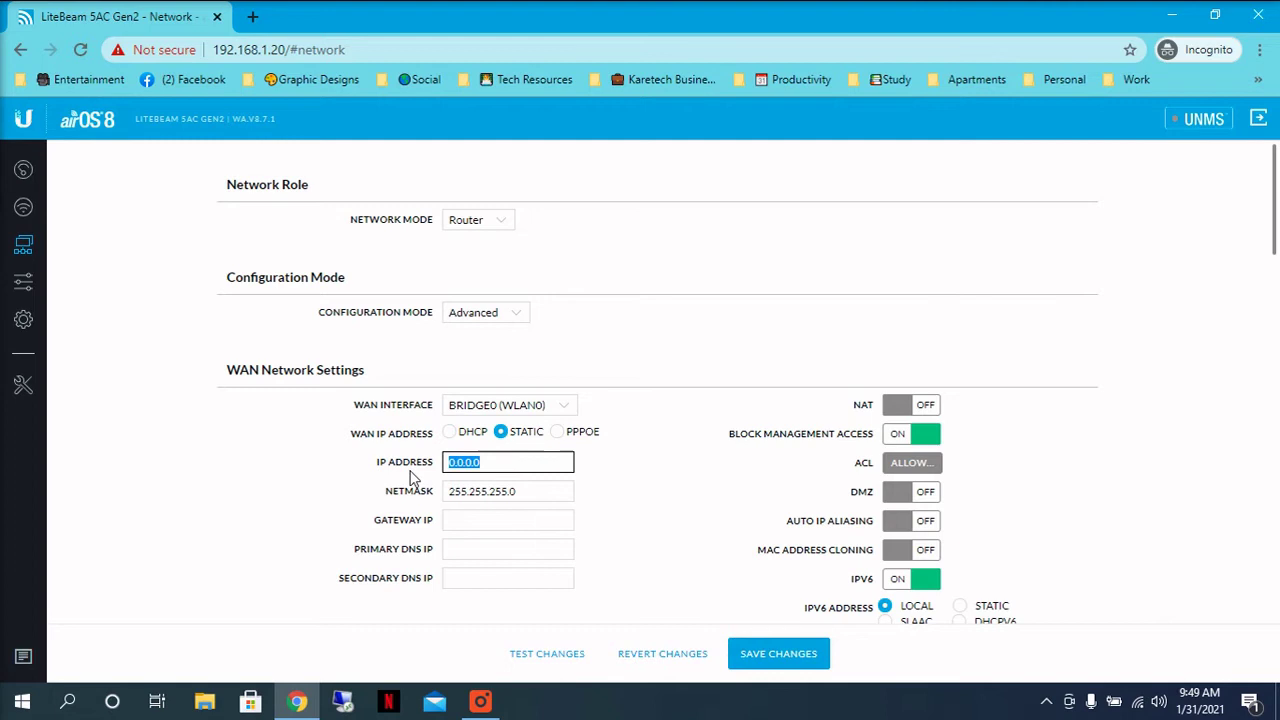
type("10.1.2.50")
left_click(545, 497)
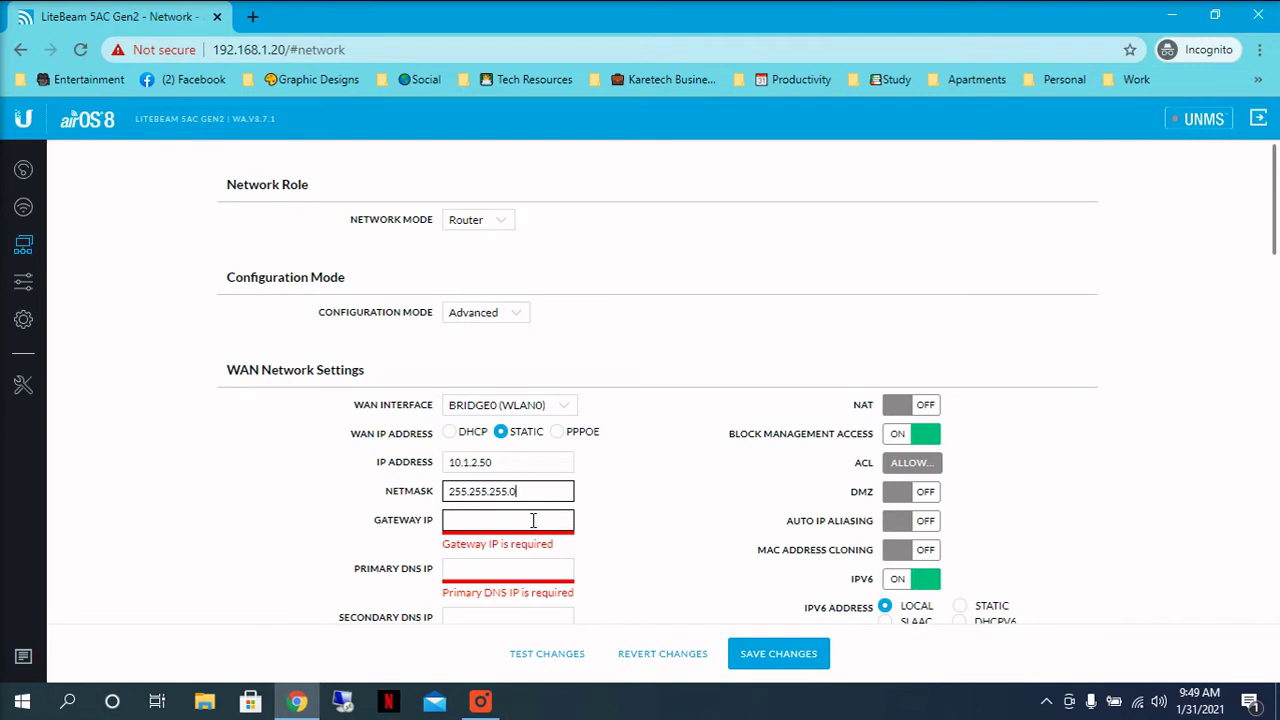
left_click(533, 520)
type("10.1.2.1")
left_click(516, 569)
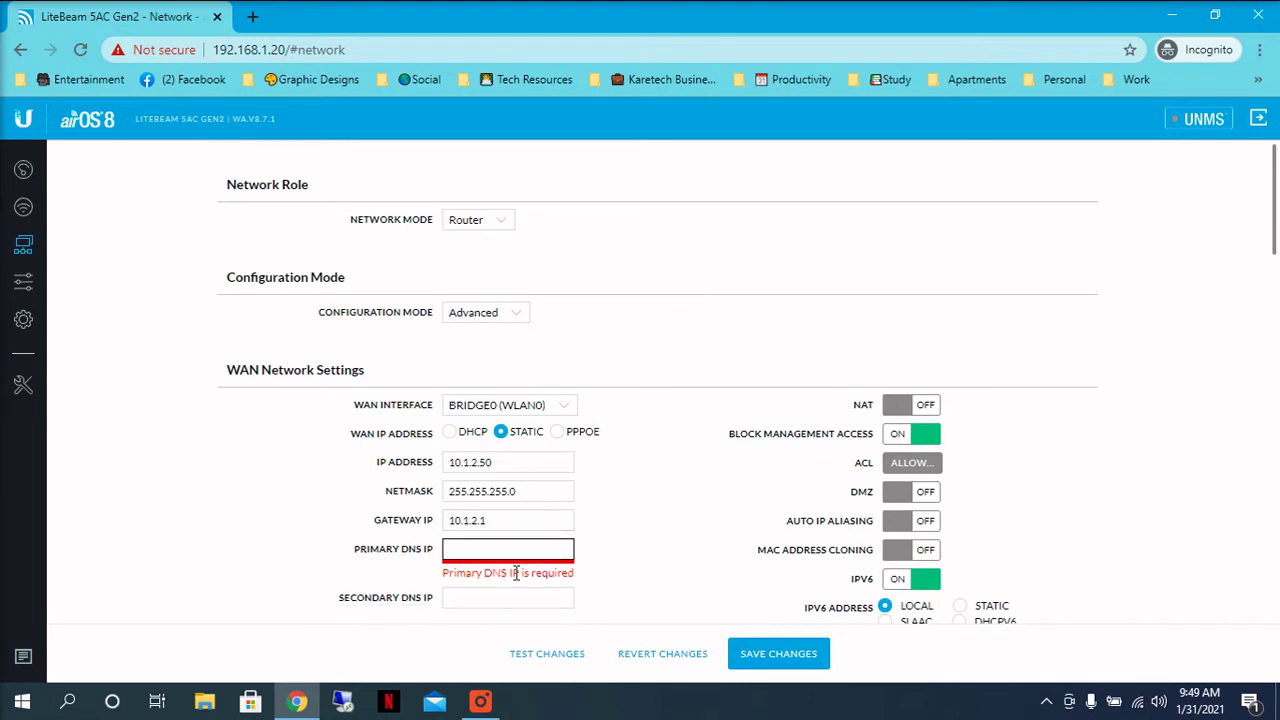
type("10.1.2.1")
left_click(517, 597)
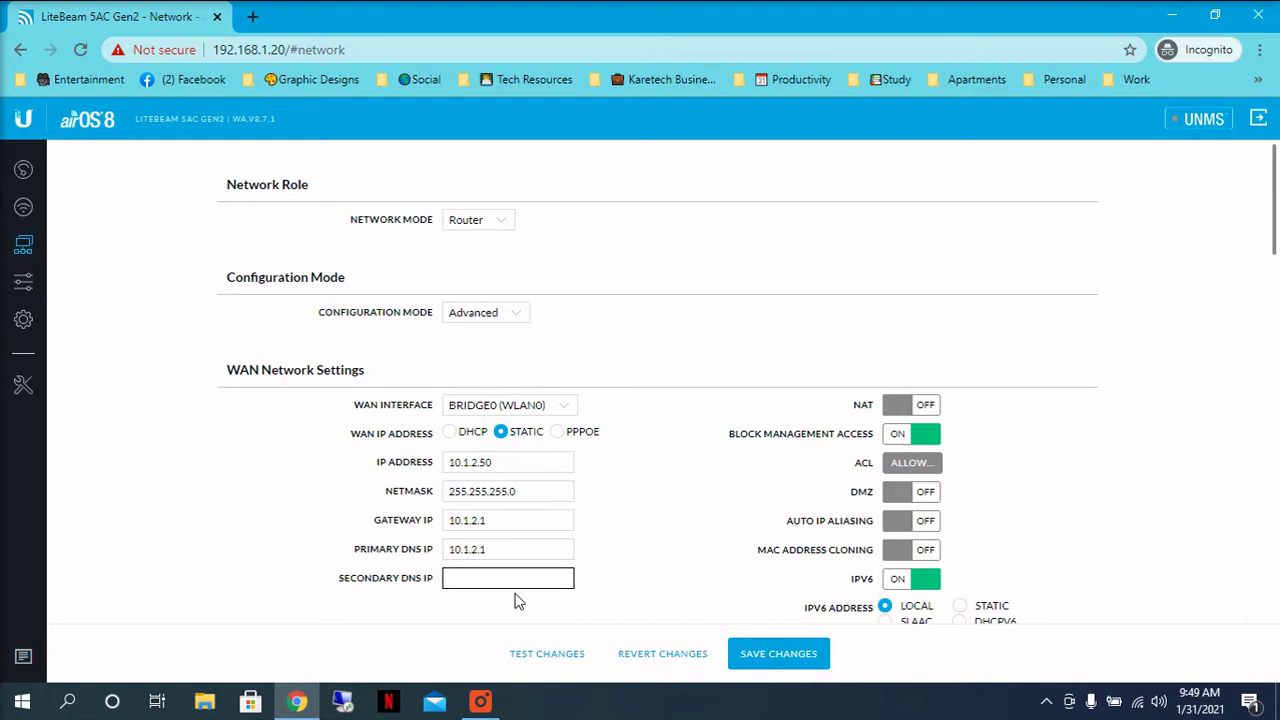
type("1.1.1.1")
Step: Turn on NAT with SIP, PPTP, FTP and RTSP handling enabled
left_click(901, 405)
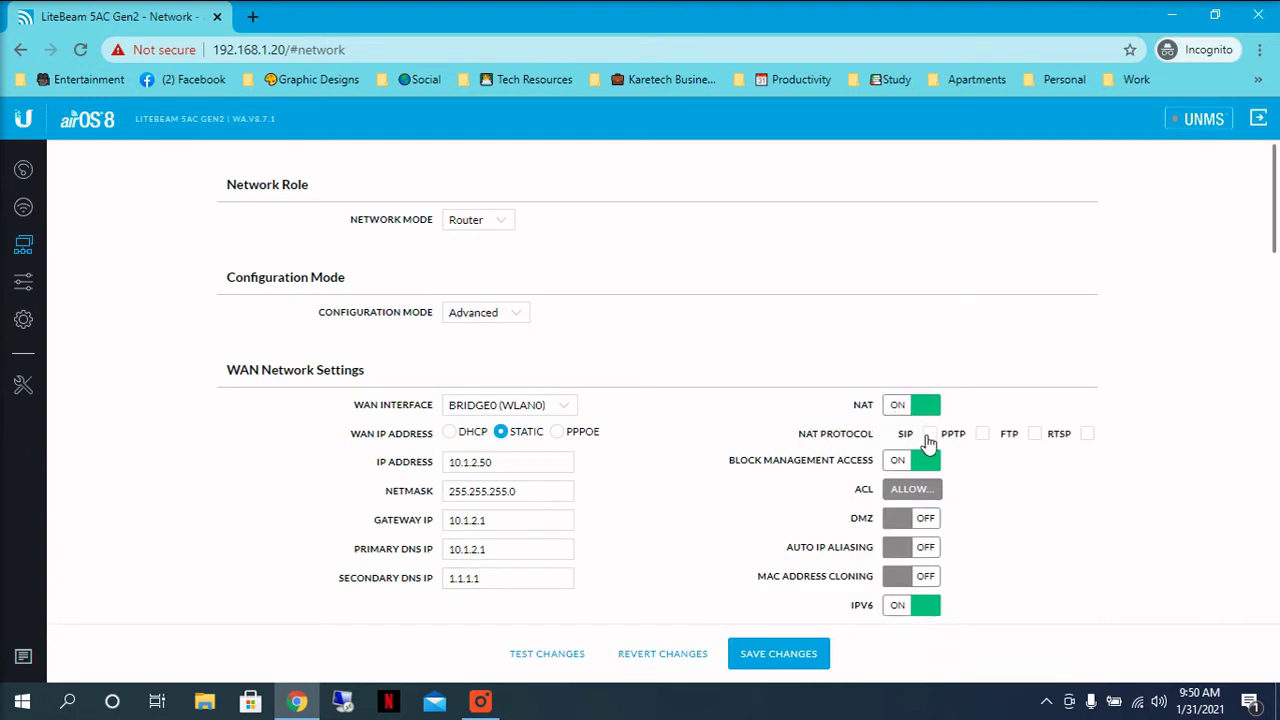
left_click(930, 437)
left_click(982, 436)
left_click(1034, 438)
left_click(1089, 438)
Step: Stop blocking management access and enable DMZ pointing to 192.168.1.2
left_click(926, 462)
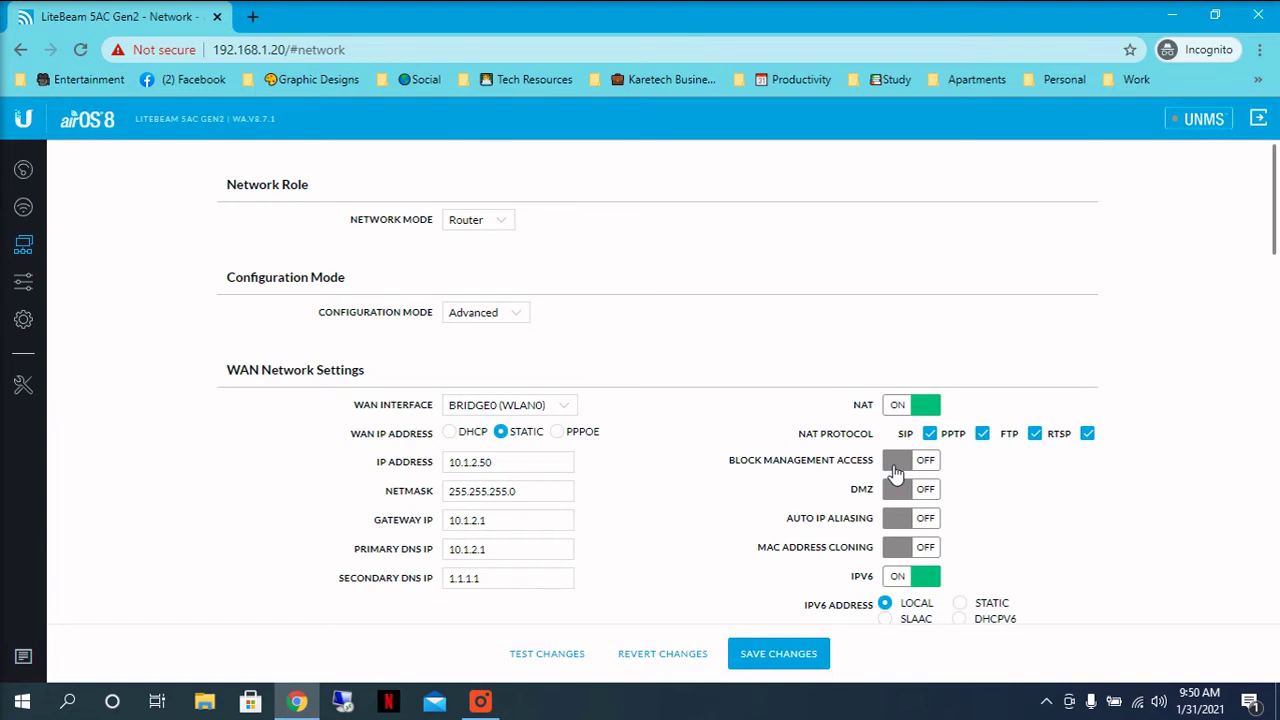
left_click(895, 488)
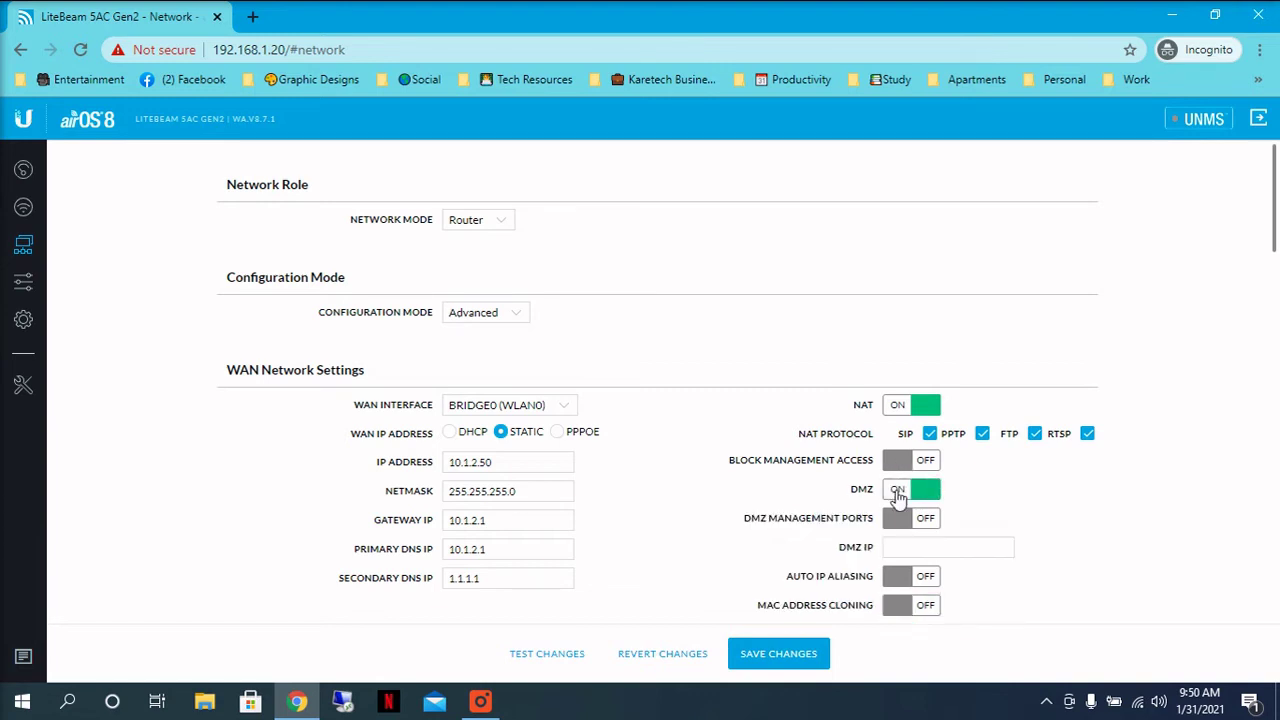
left_click(909, 547)
type("192.168.")
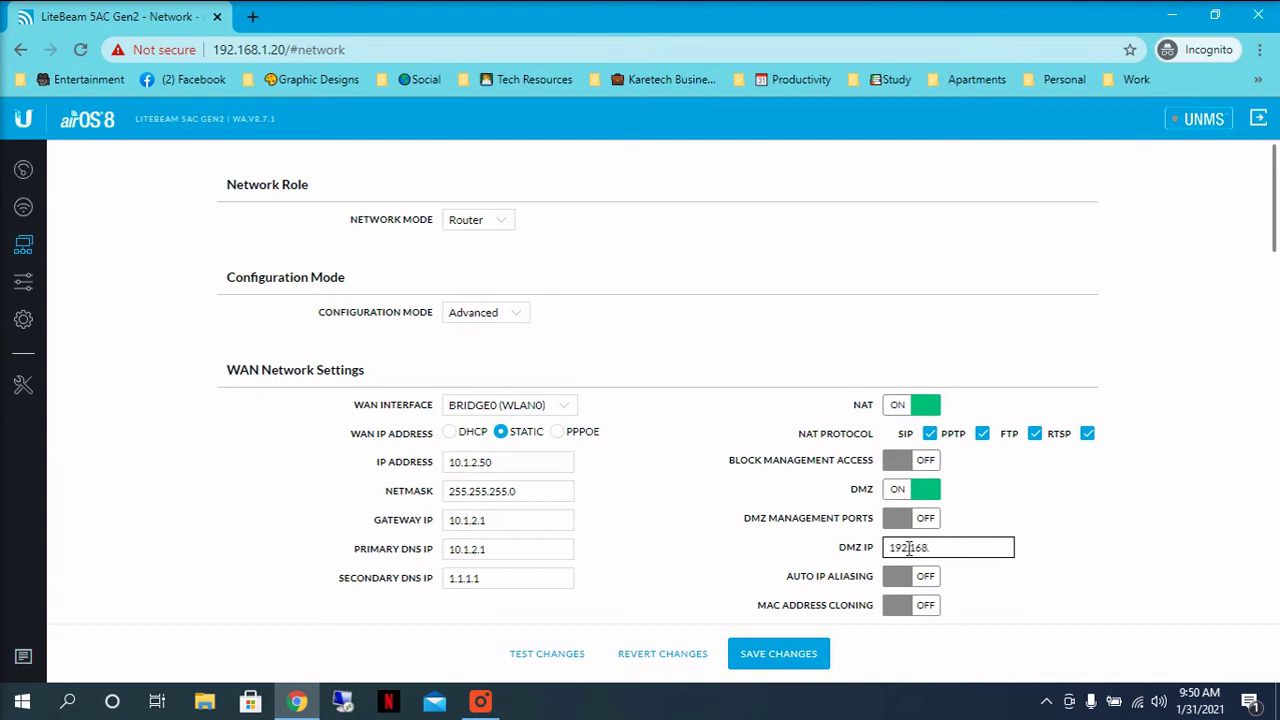
type("1.2")
Step: Switch IPv6 off for WAN and LAN, then check the LAN IP 192.168.1.1
scroll(909, 548, "down", 3)
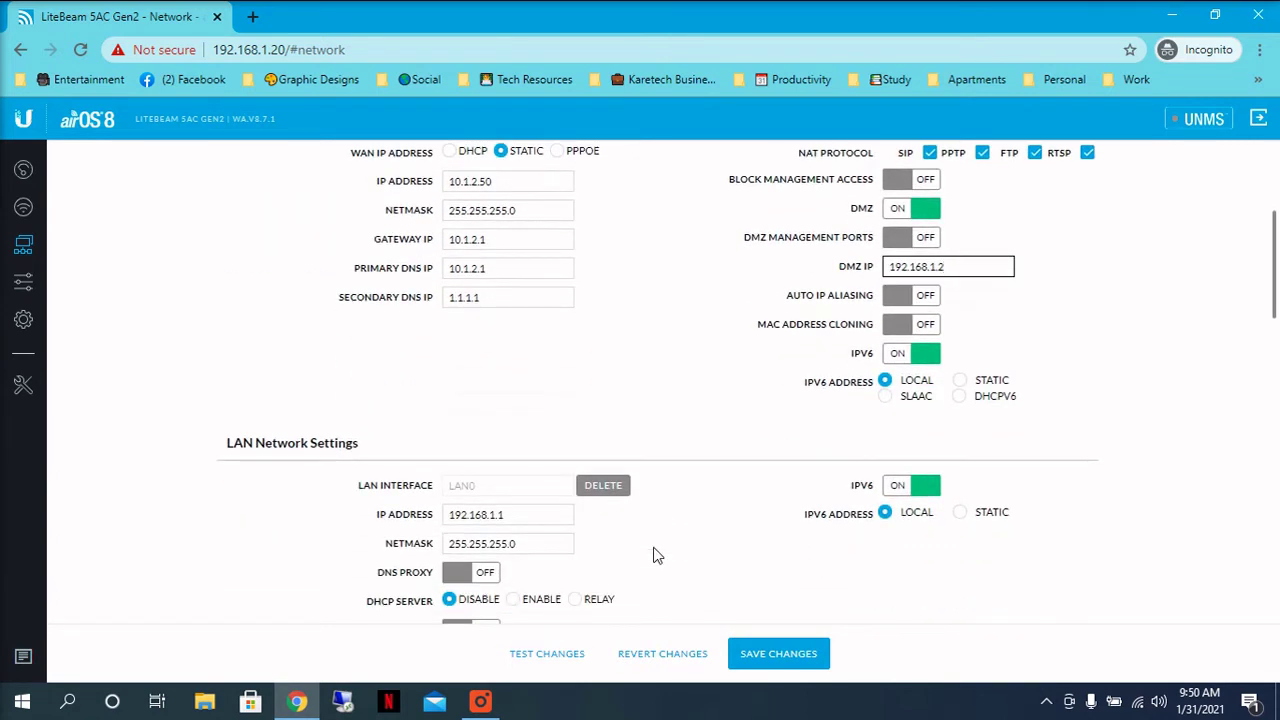
left_click(936, 355)
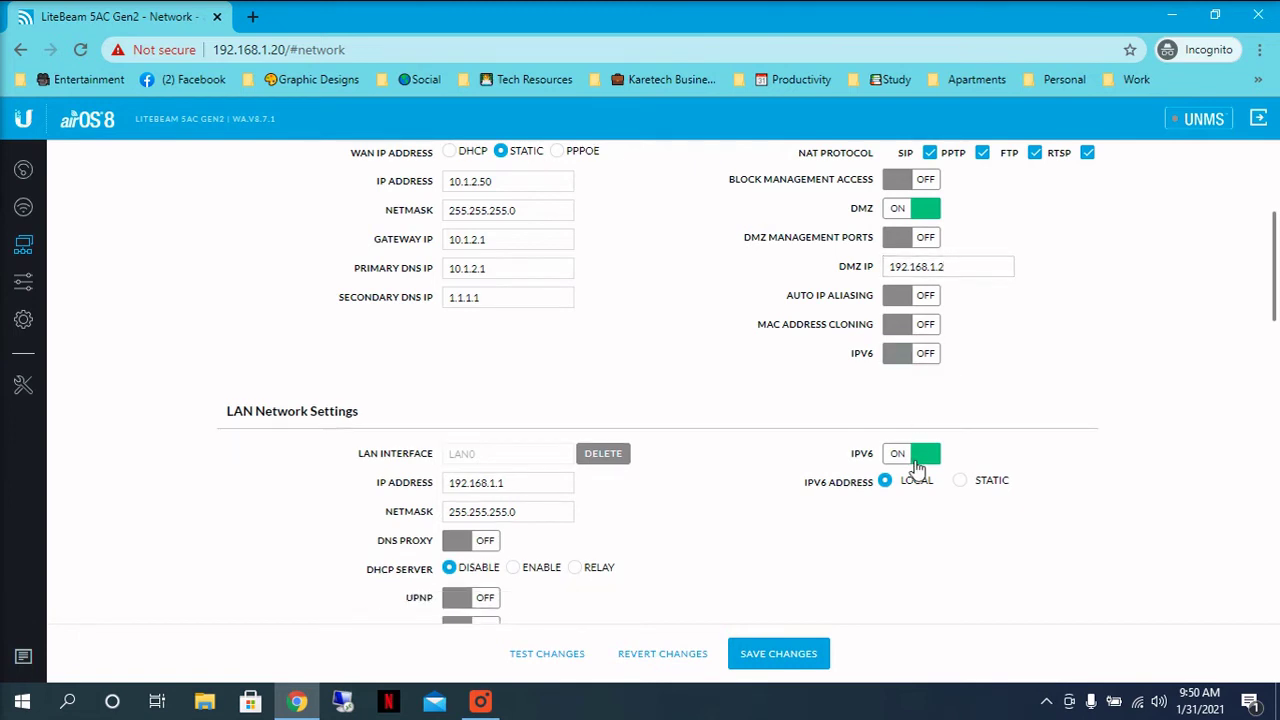
left_click(920, 462)
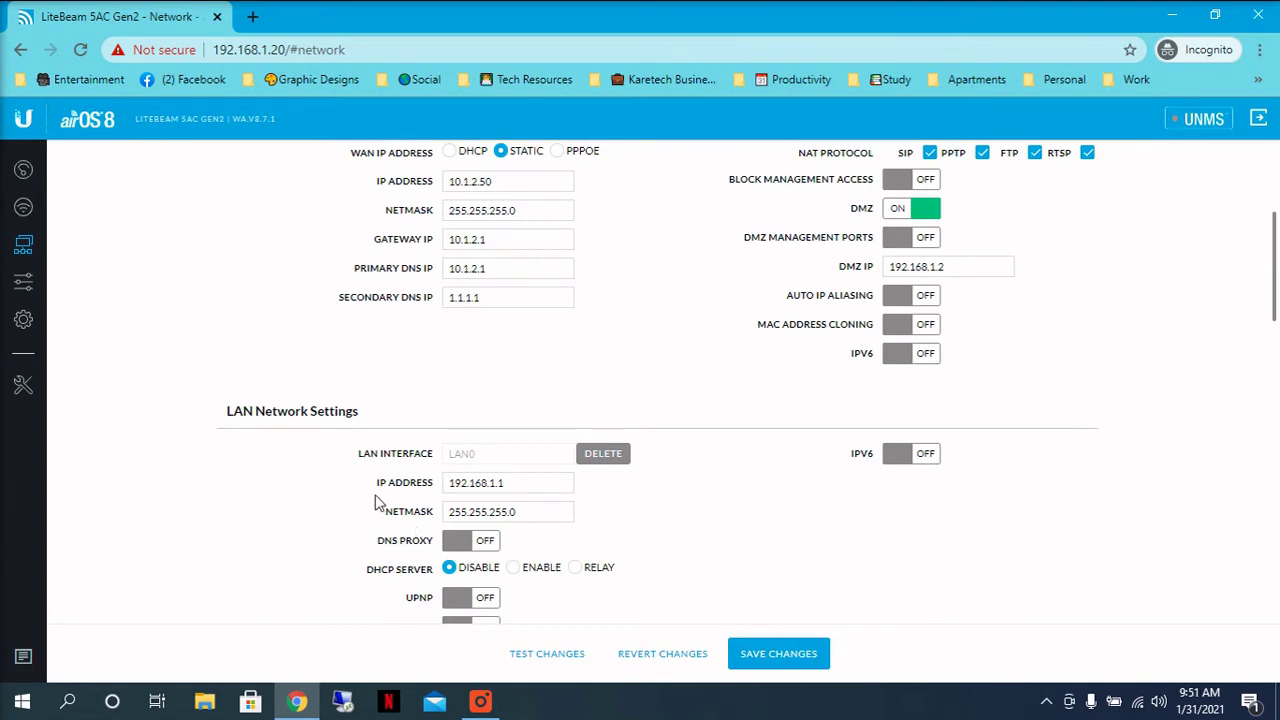
left_click(522, 487)
Step: Turn on the DNS proxy and enable the LAN DHCP server
scroll(527, 490, "down", 1)
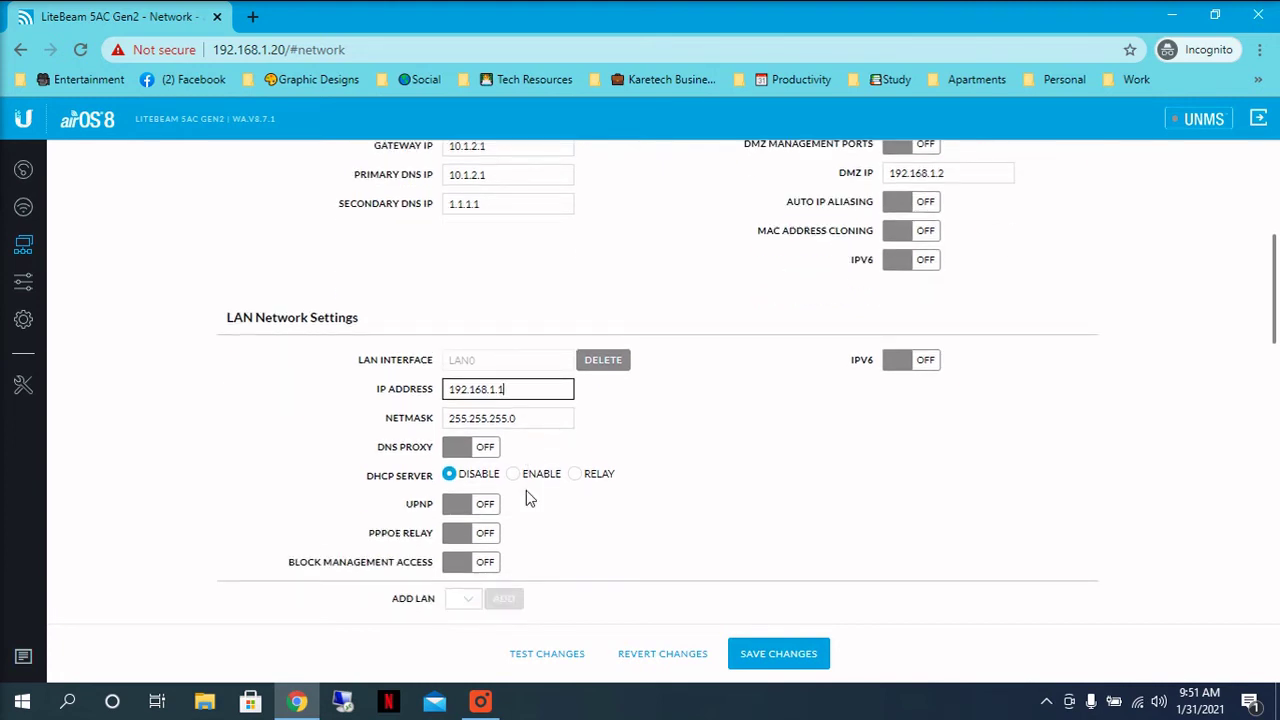
left_click(458, 450)
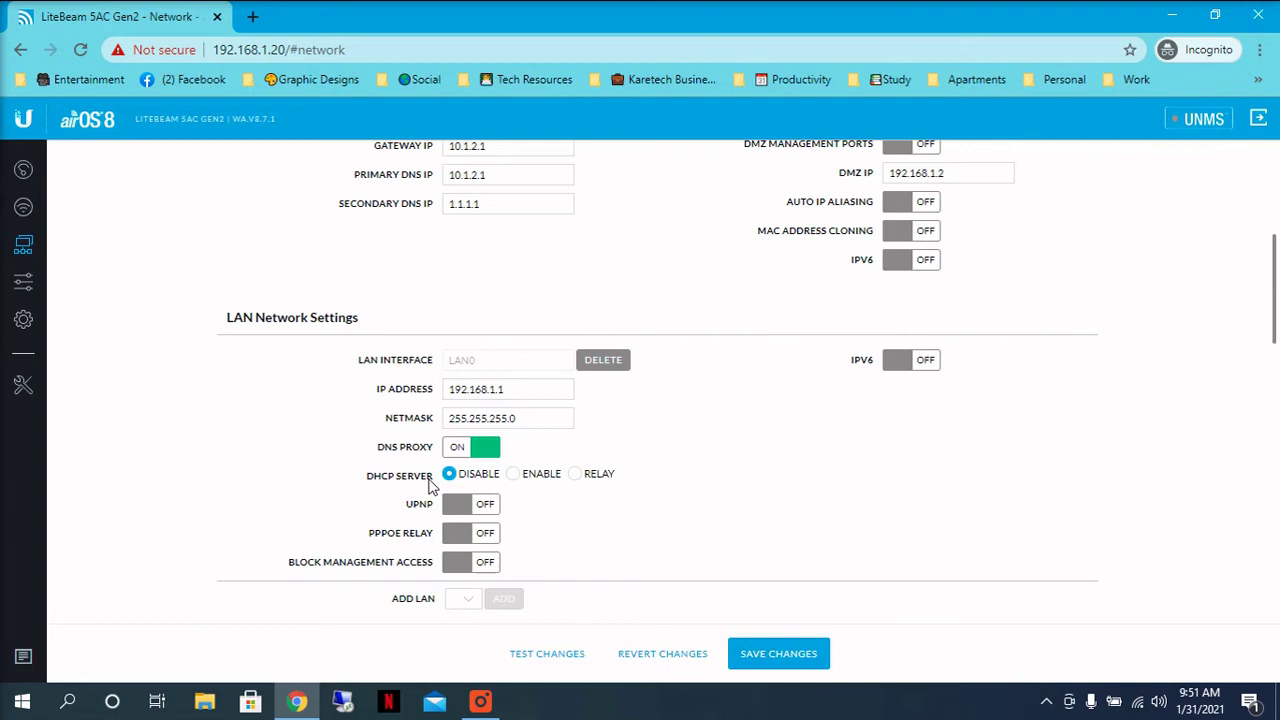
left_click(513, 480)
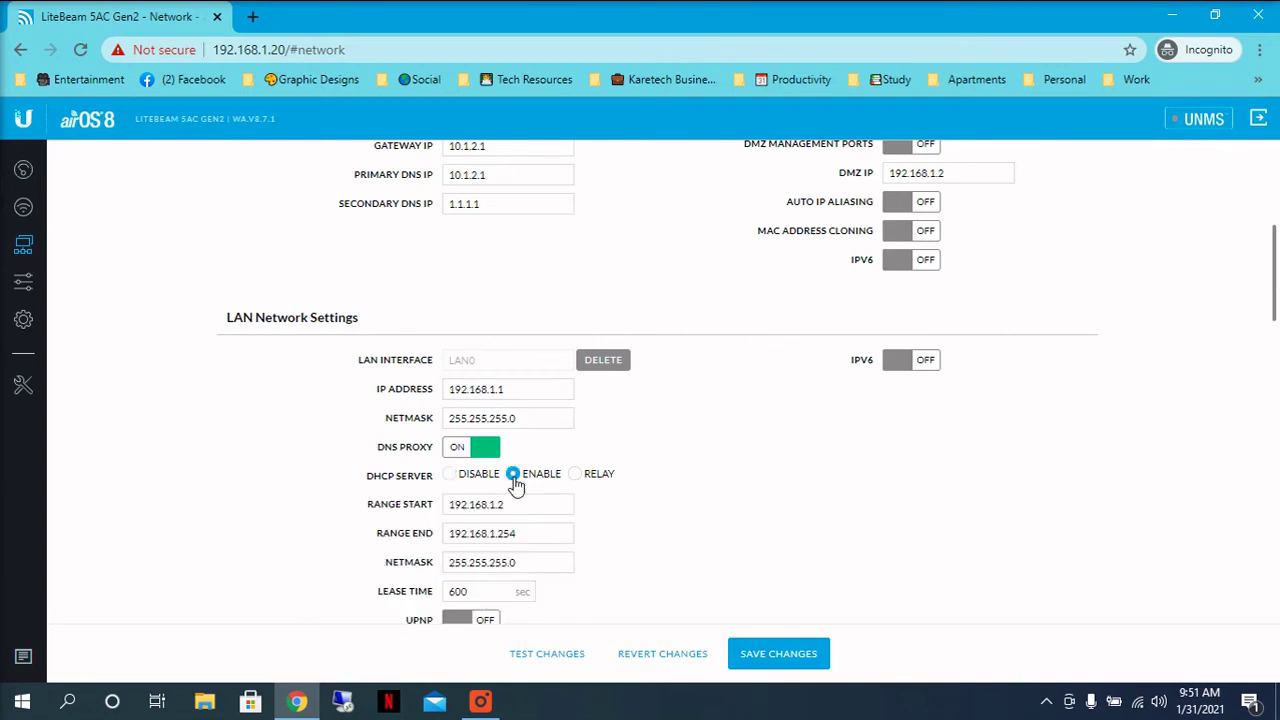
Step: Edit the DHCP range end down to 192.168.1.2
left_click(403, 510)
left_click(410, 537)
left_click(511, 505)
left_click(508, 533)
left_click_drag(503, 533, 528, 535)
key("BackSpace")
Step: Review the DHCP range start and end addresses, both 192.168.1.2
left_click(507, 505)
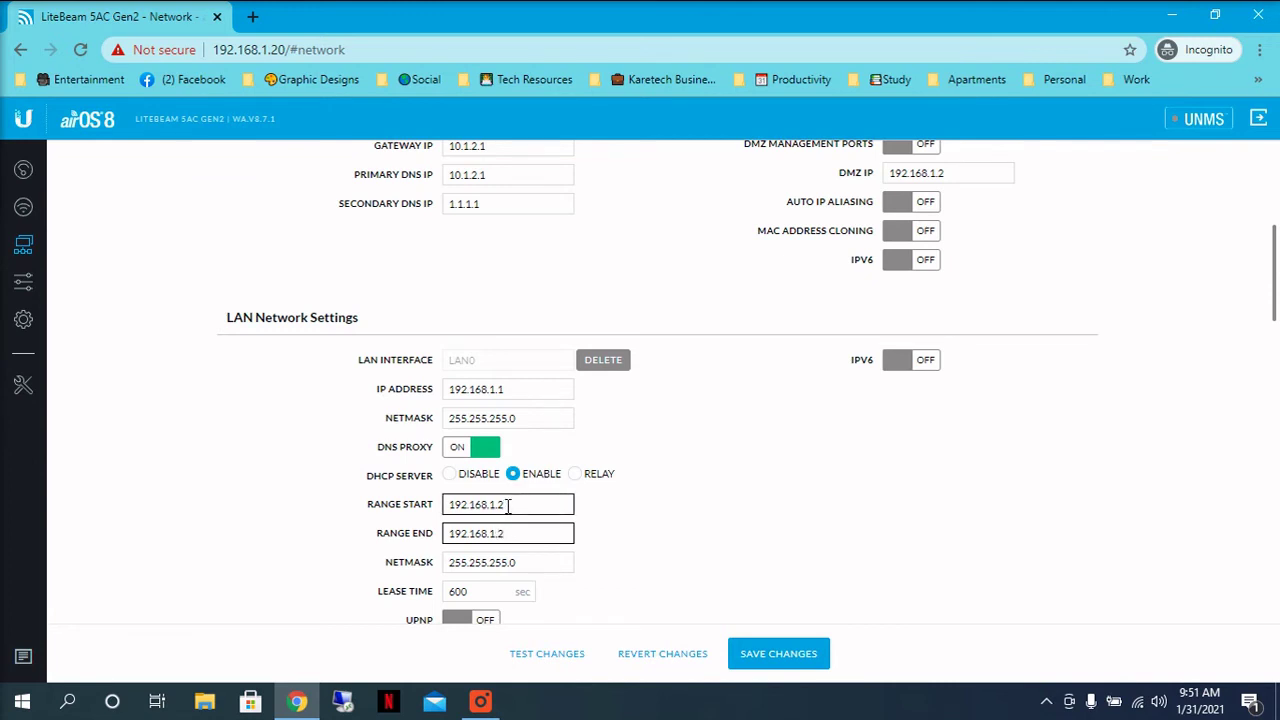
left_click(507, 505)
left_click(510, 532)
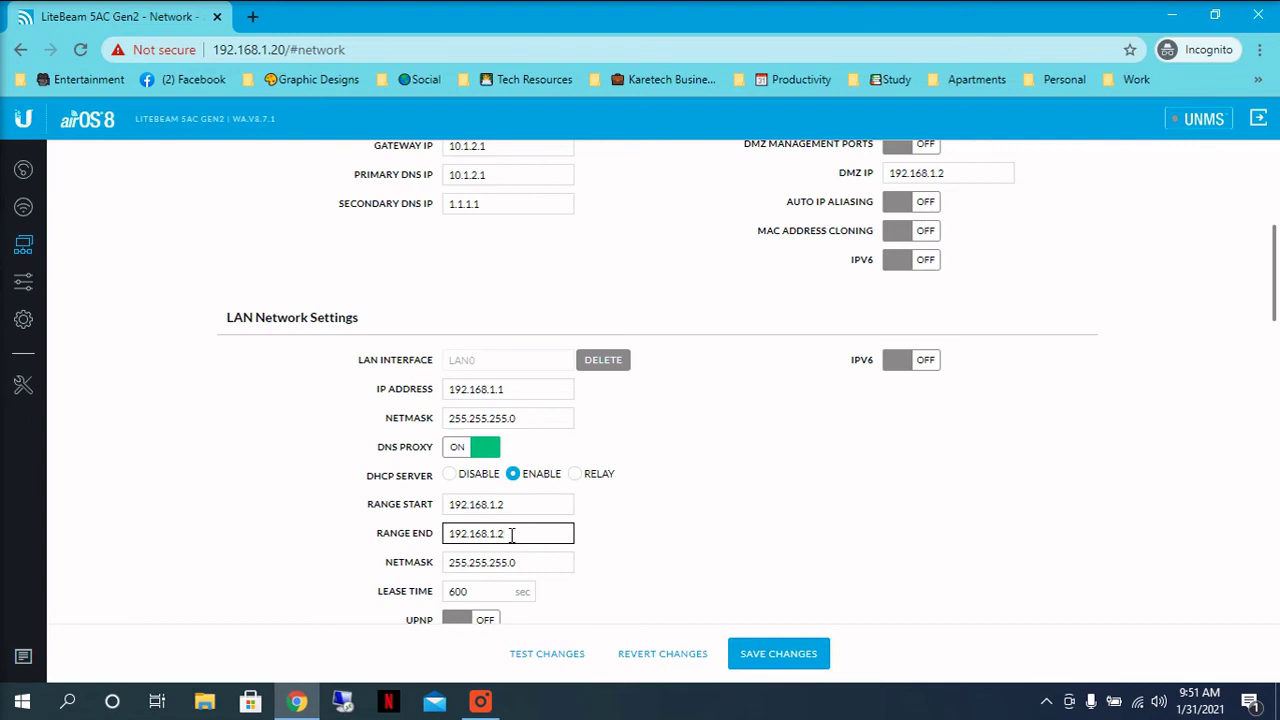
left_click_drag(515, 507, 408, 505)
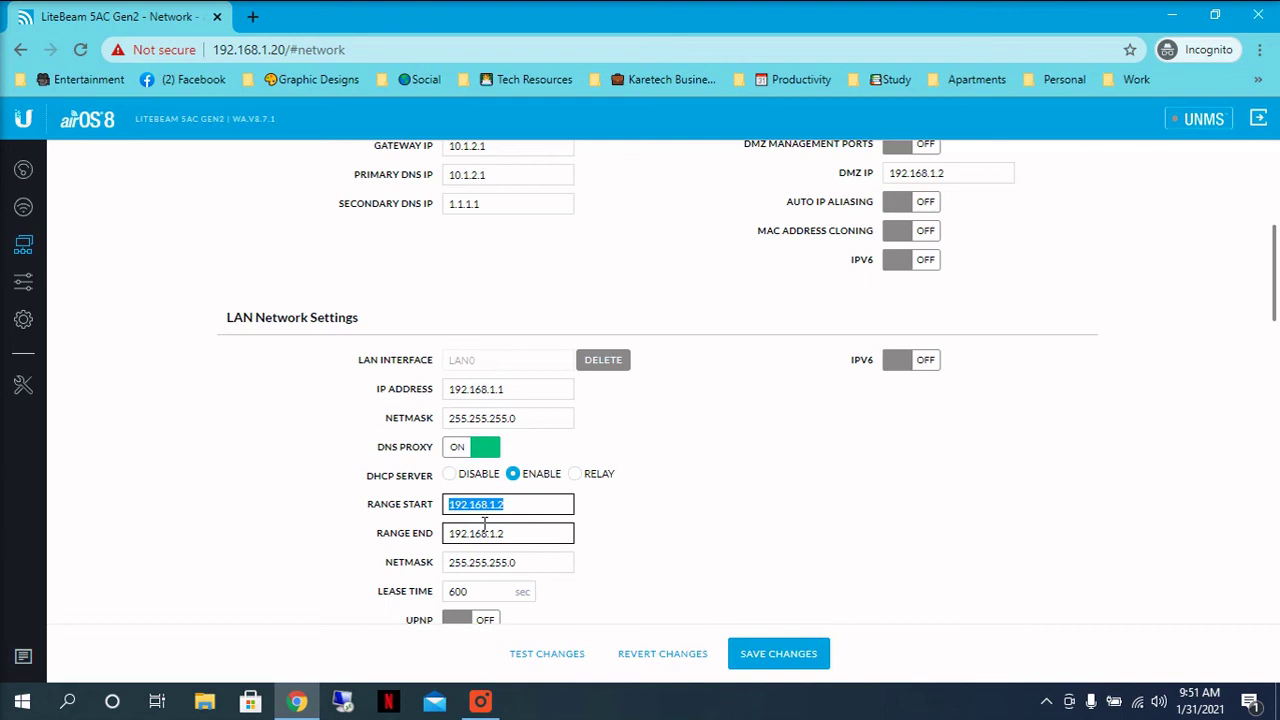
scroll(484, 526, "down", 1)
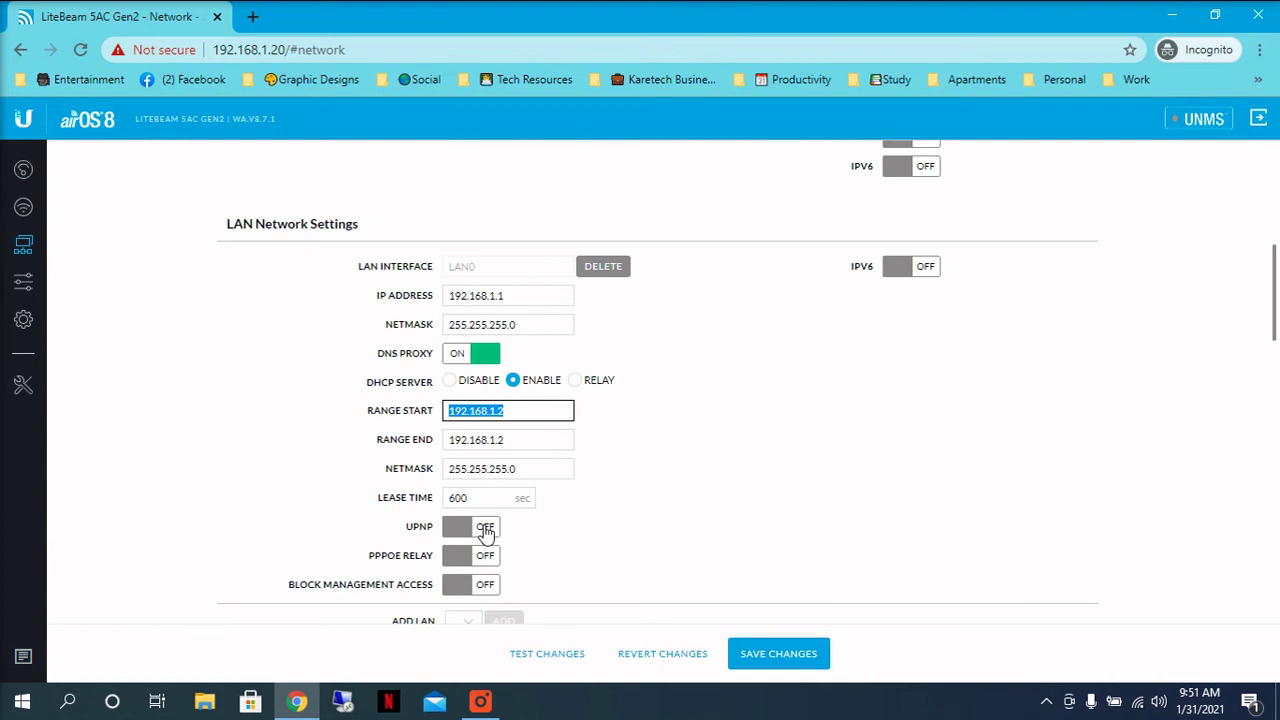
scroll(485, 532, "down", 1)
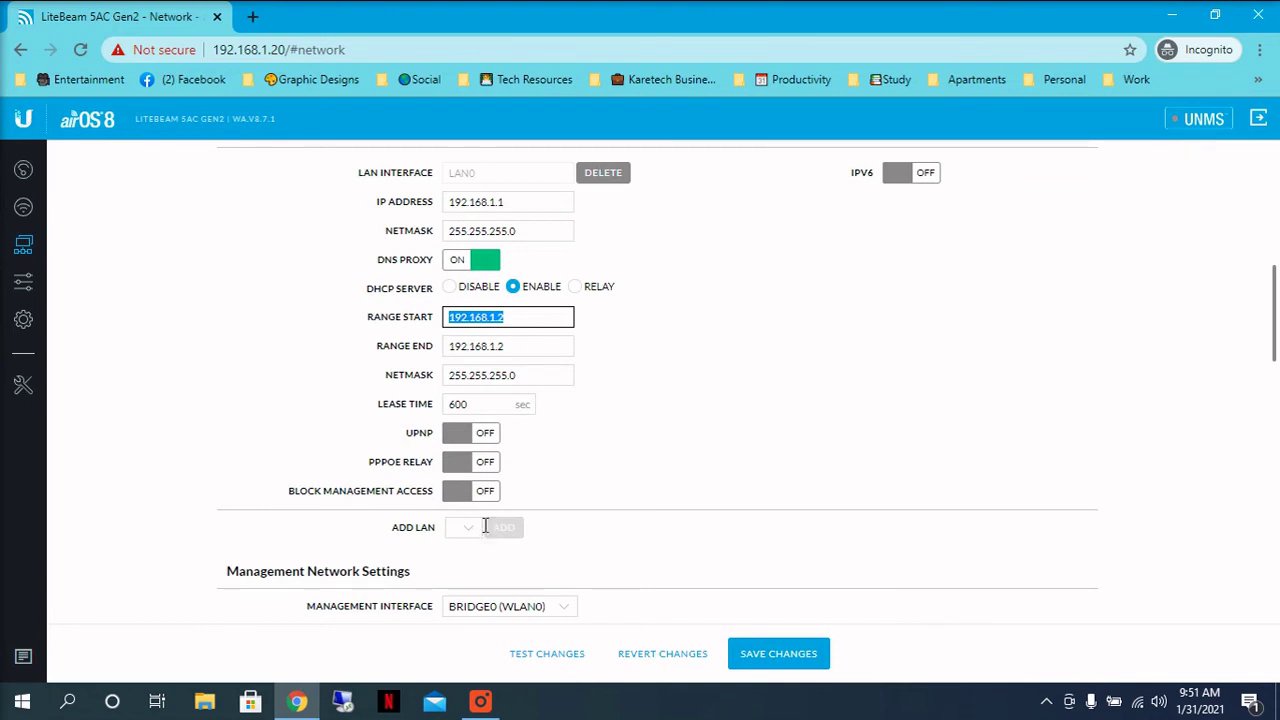
Step: Reveal the WPA2 preshared key under Wireless, then save all pending changes from Network
left_click(23, 210)
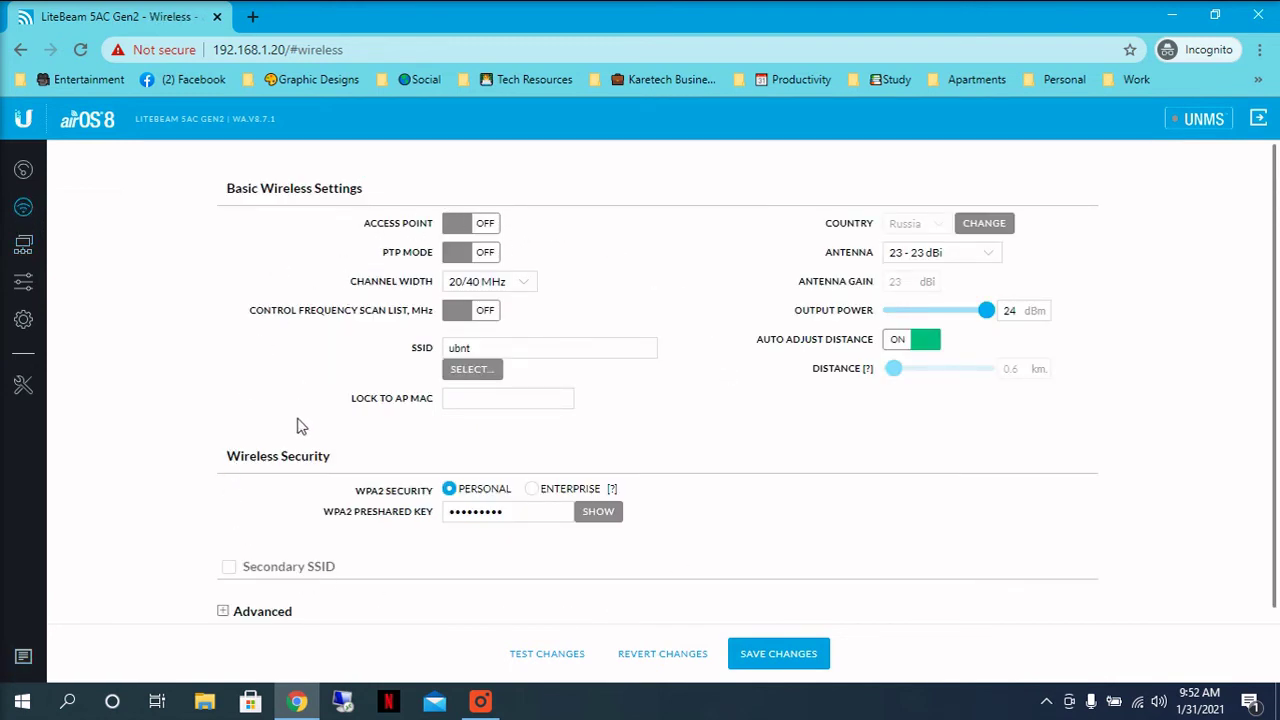
left_click_drag(303, 426, 299, 478)
left_click(285, 489)
left_click(598, 513)
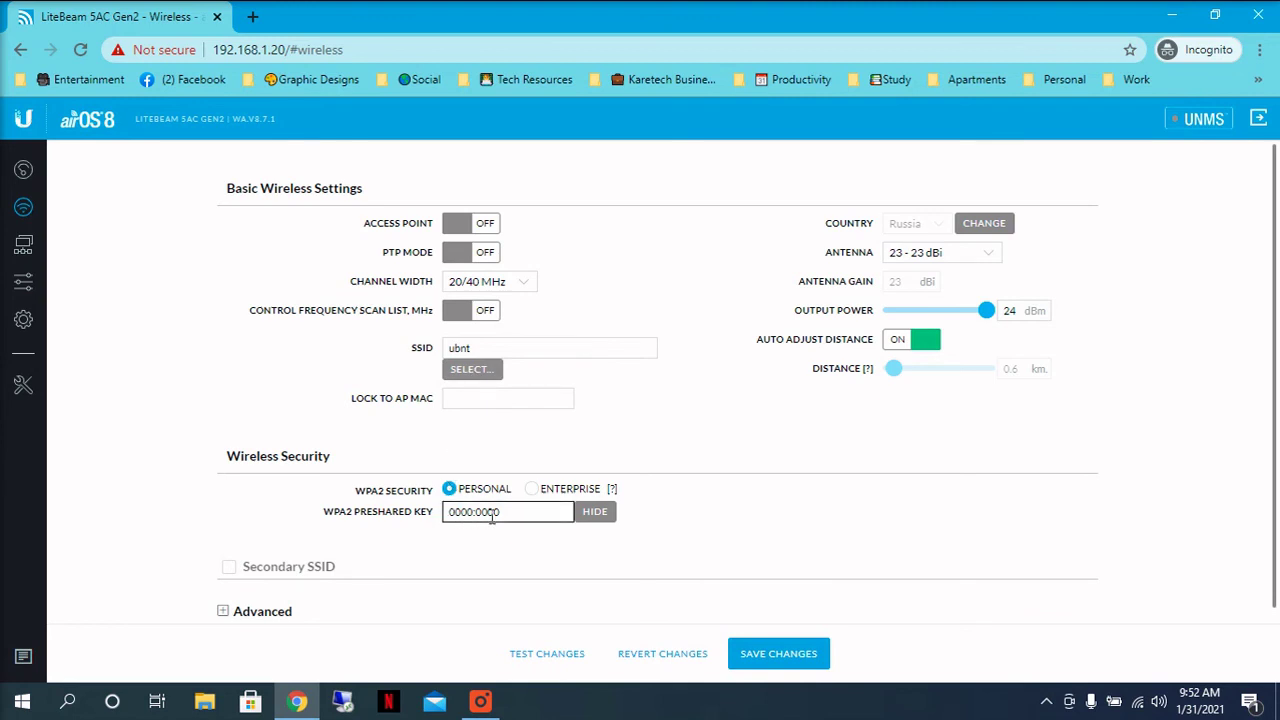
left_click_drag(505, 512, 441, 521)
left_click(23, 244)
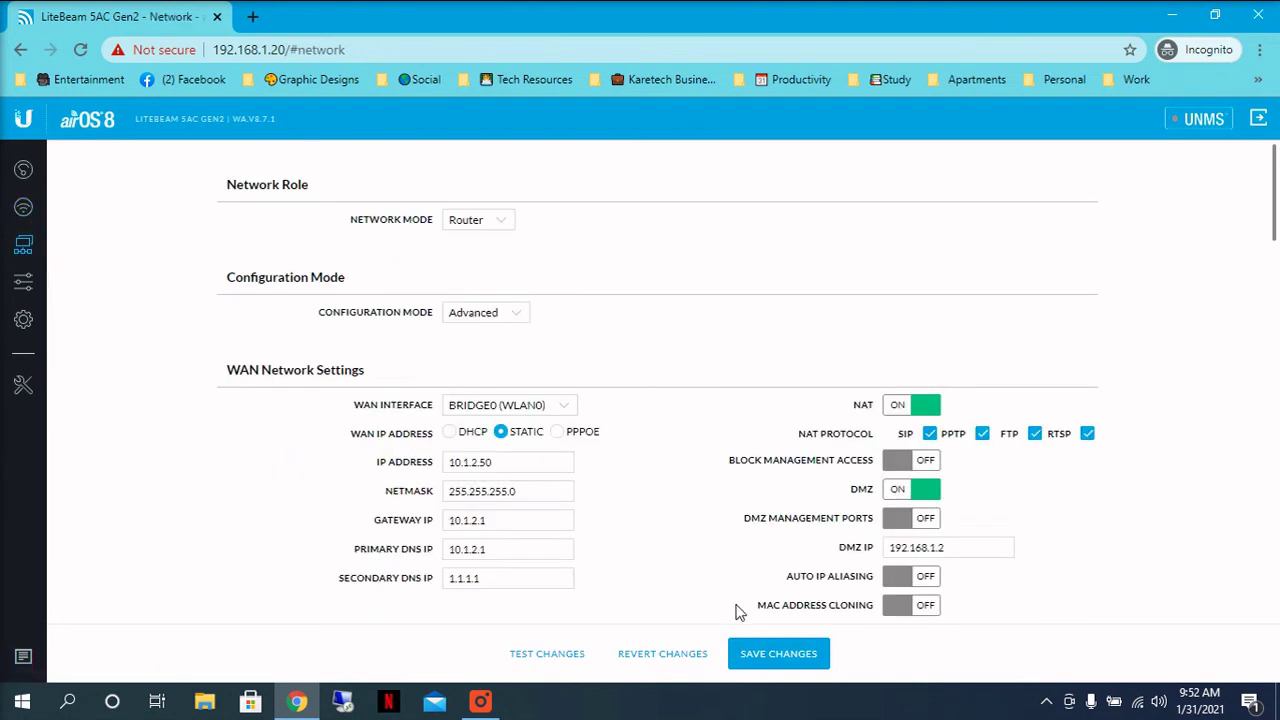
left_click(757, 660)
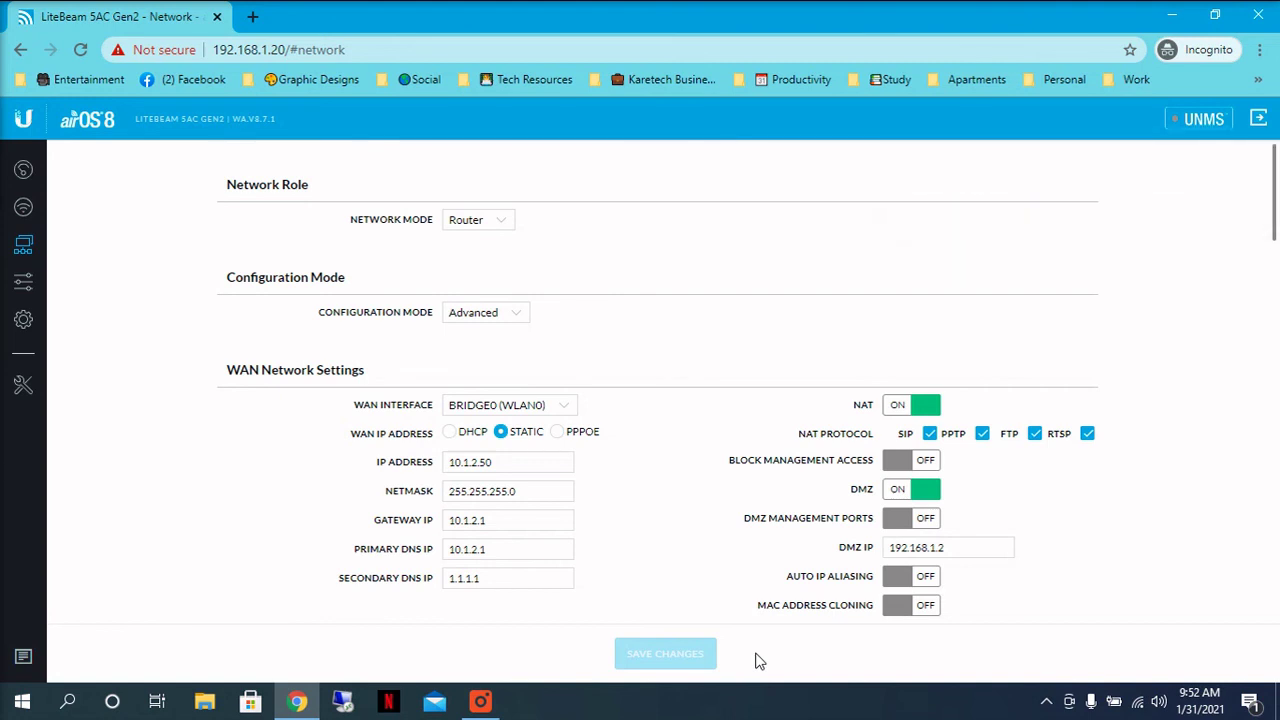
Step: Load 192.168.1.1 in a new tab and proceed past the certificate warning
left_click(253, 20)
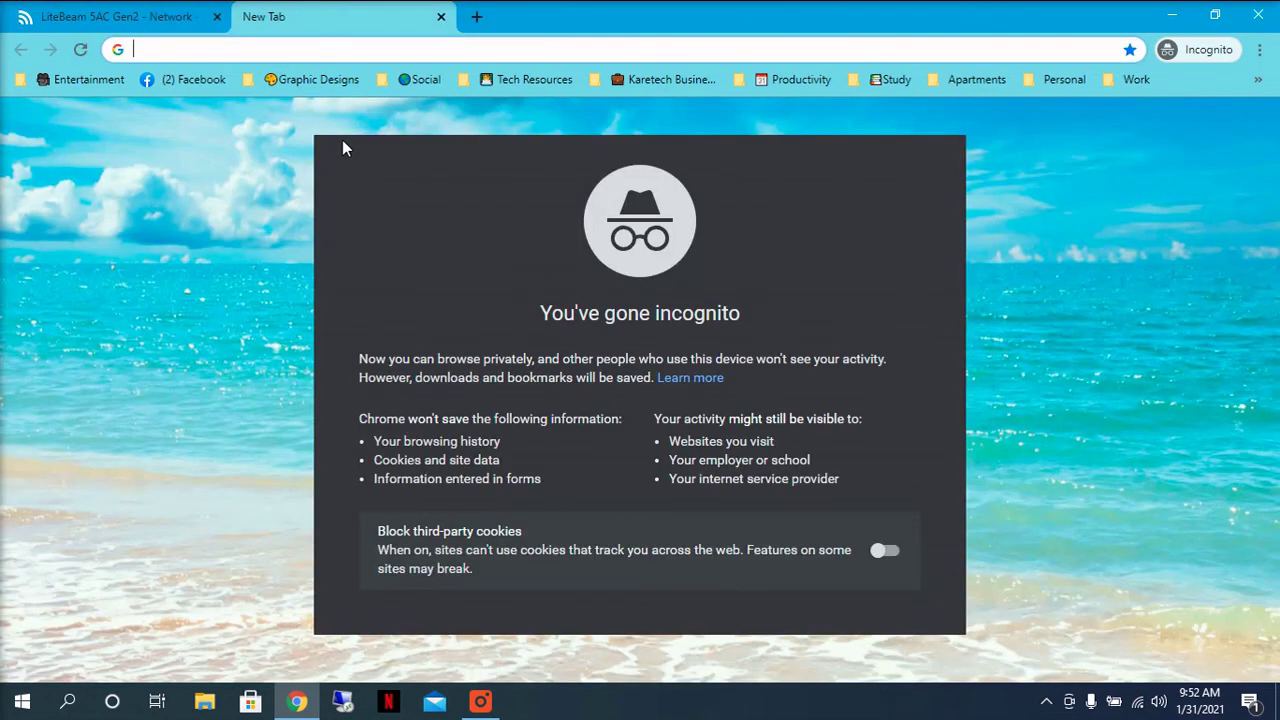
type("192.1")
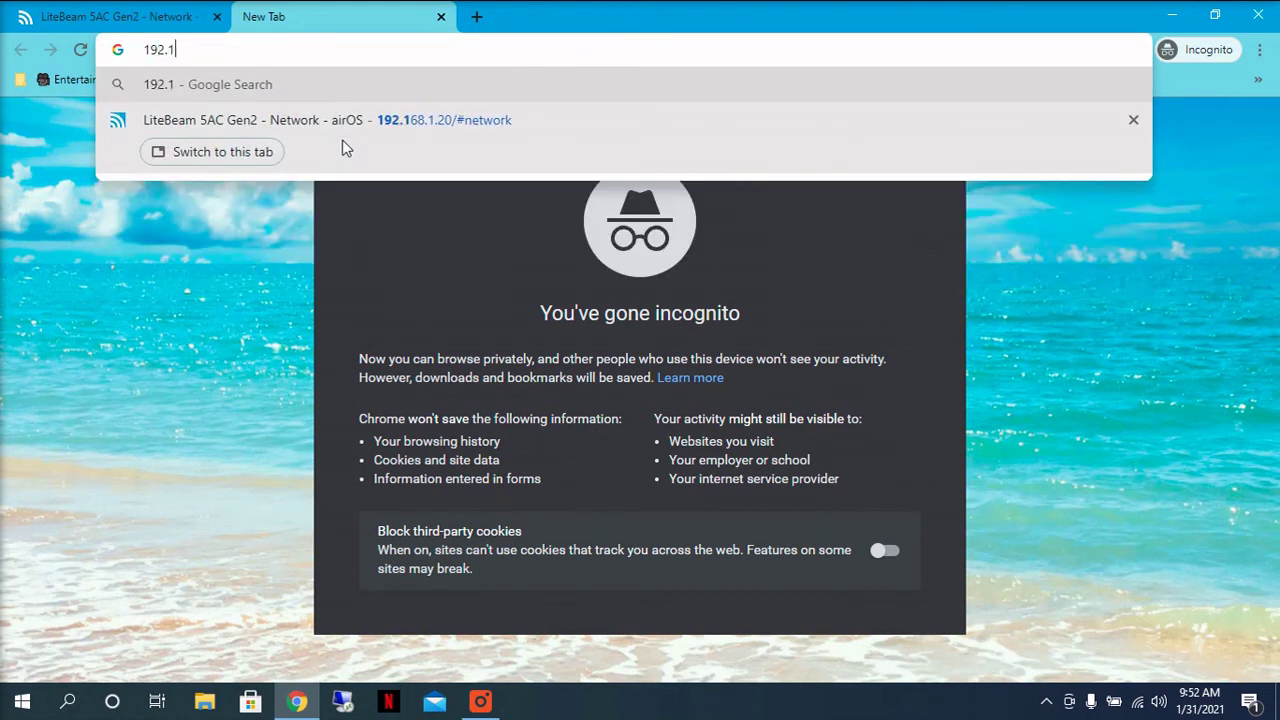
type("68.")
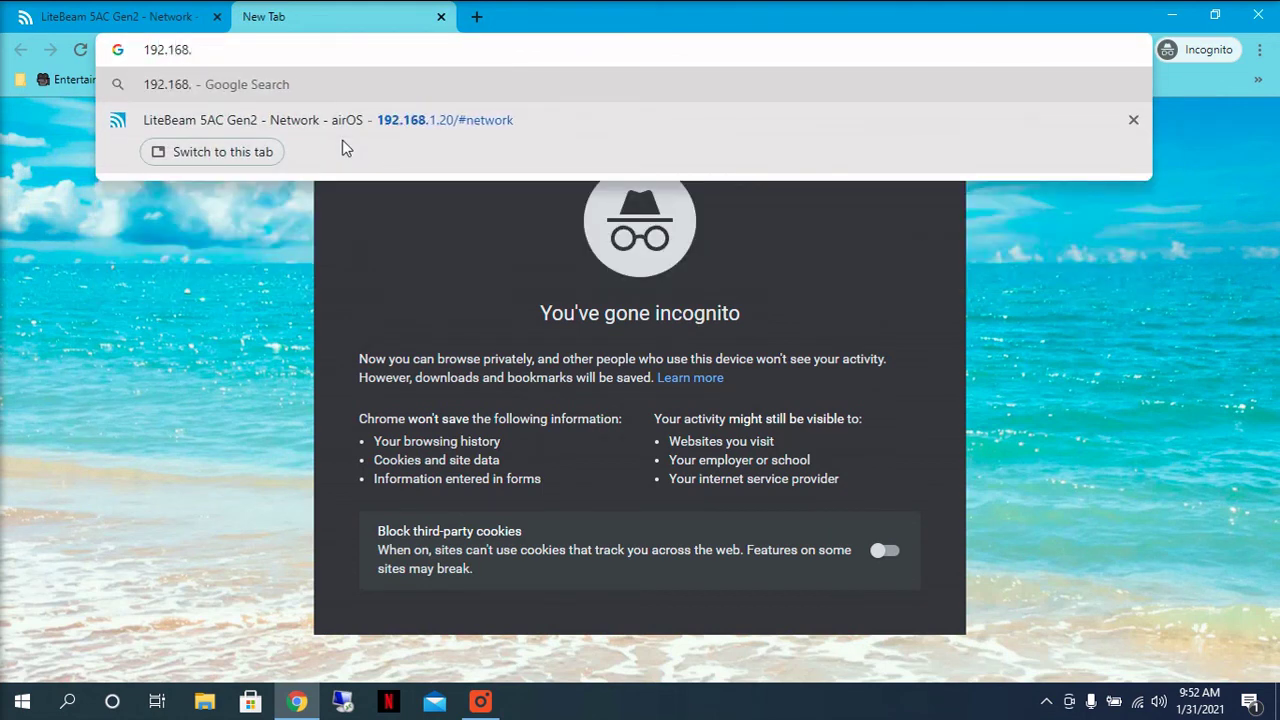
type("1.1")
key("Return")
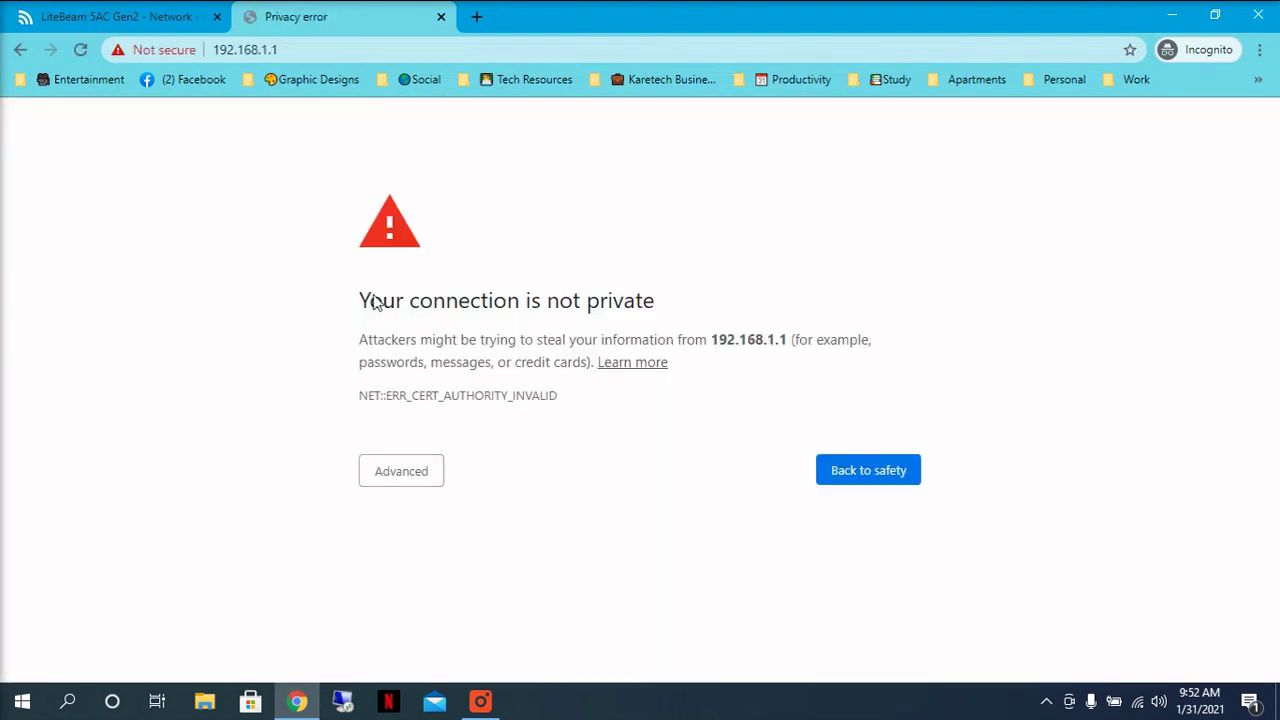
left_click(414, 484)
left_click(426, 614)
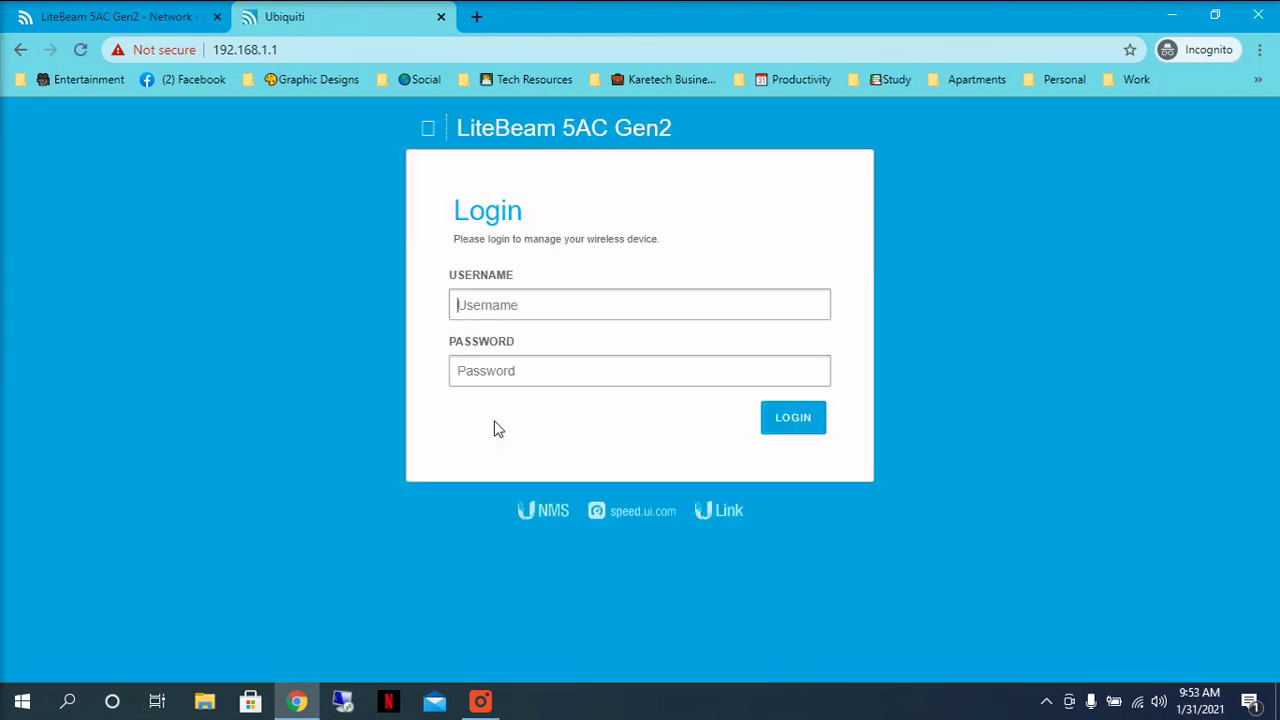
Step: Log in to the device with its username and password
type("ubnt")
key("Tab")
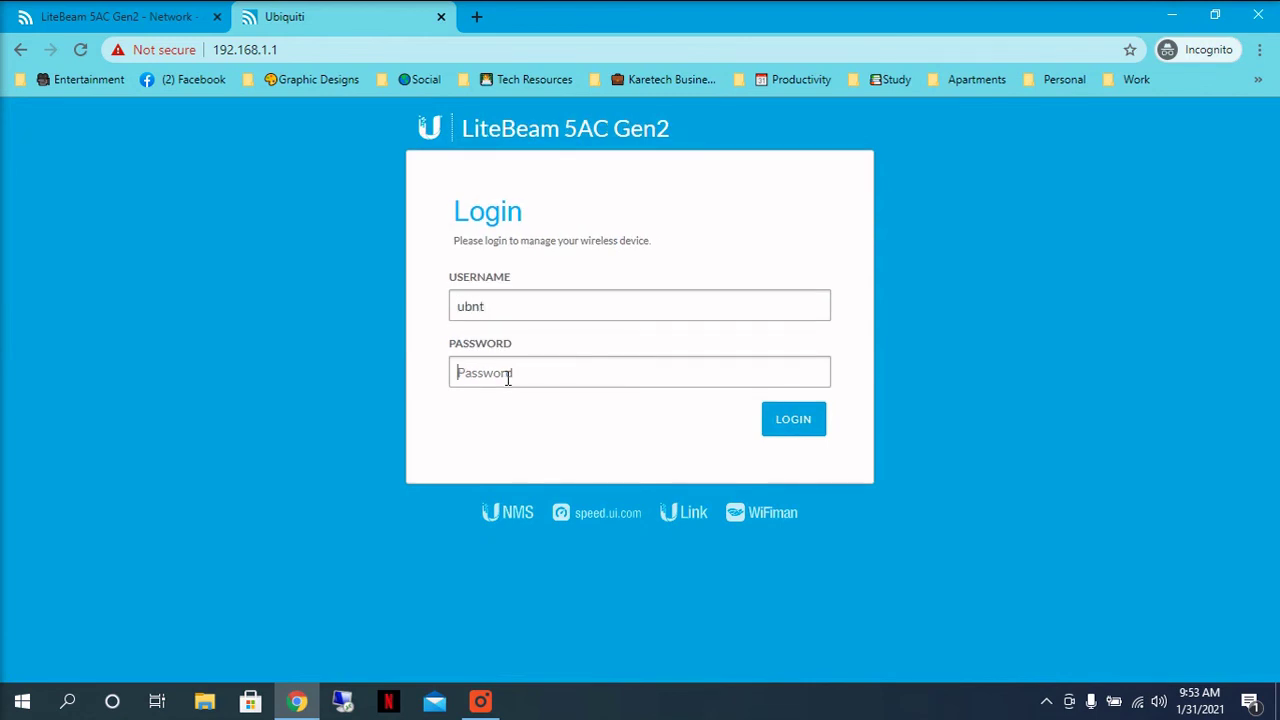
type("u•••••••")
key("Return")
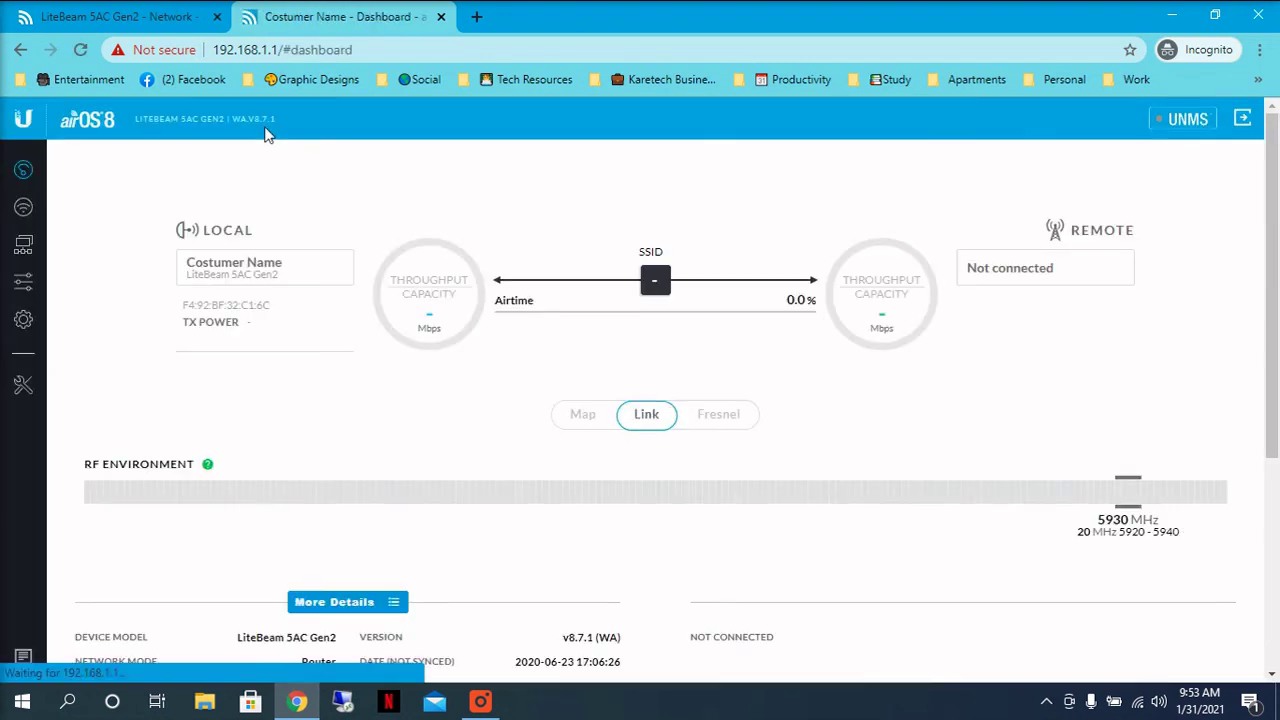
Step: Check the Network page: Router mode, static WAN 10.1.2.50, DMZ 192.168.1.2
left_click_drag(288, 270, 184, 266)
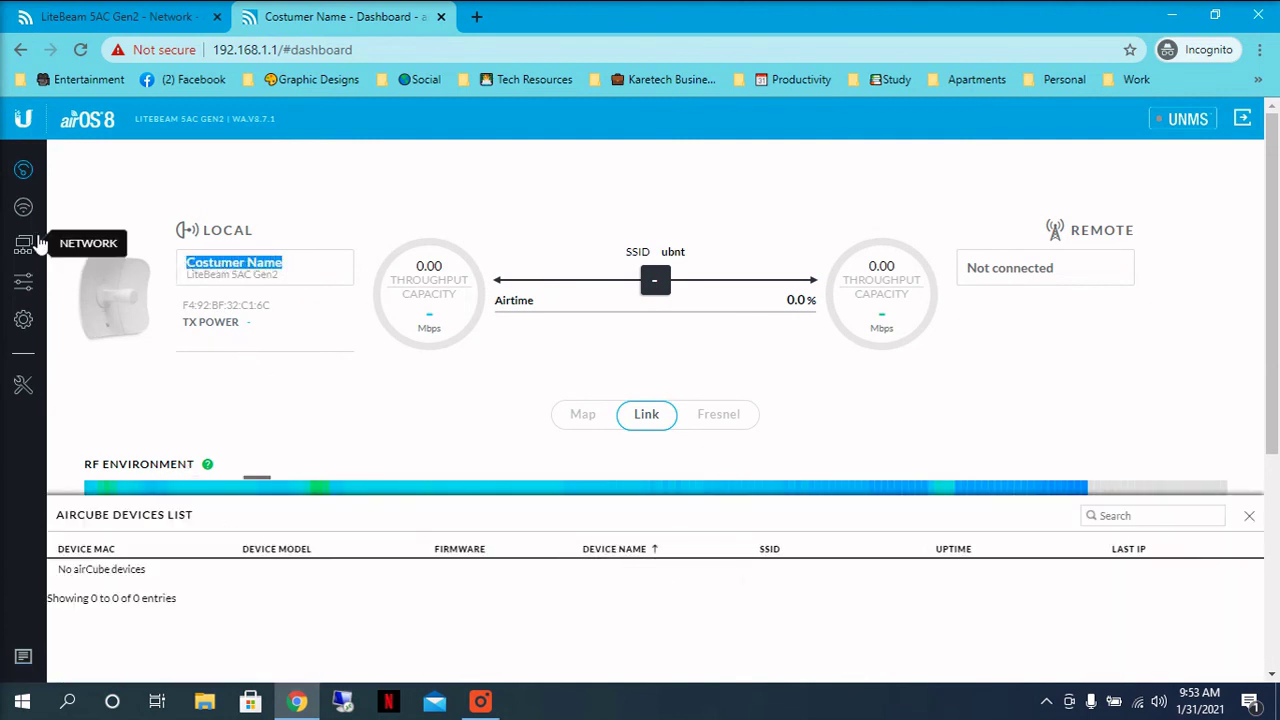
left_click(24, 246)
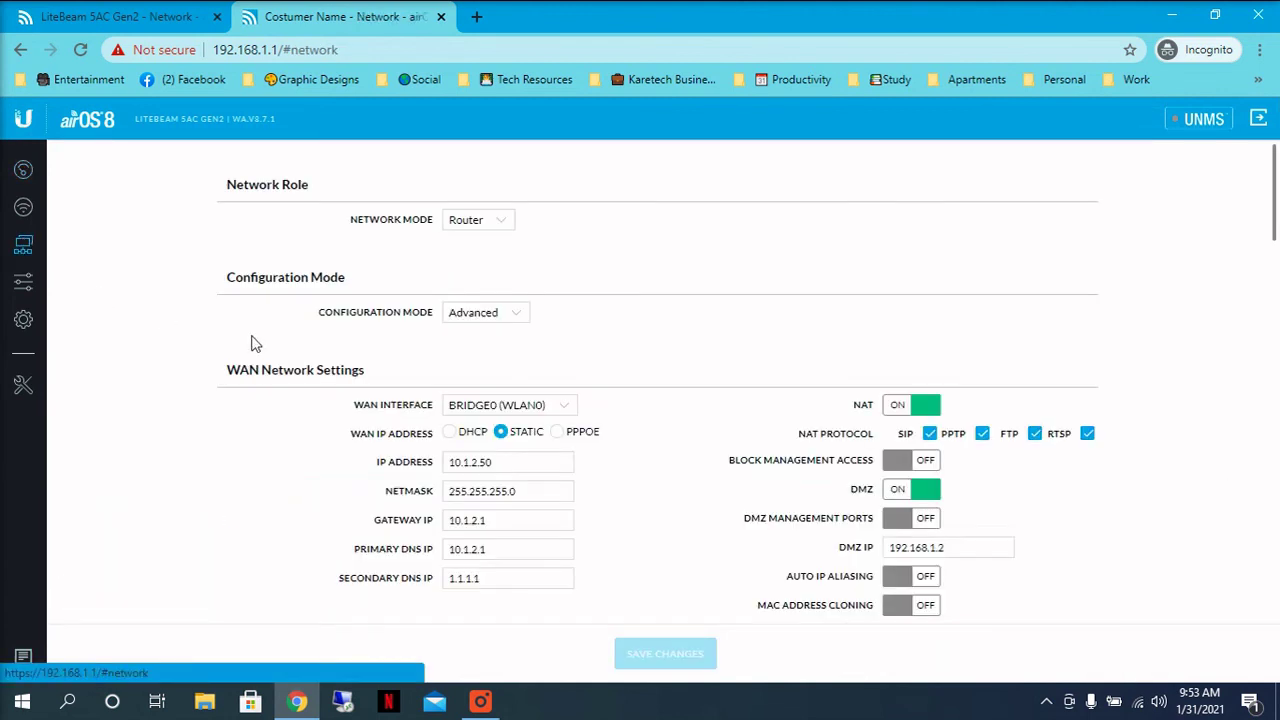
scroll(360, 440, "down", 5)
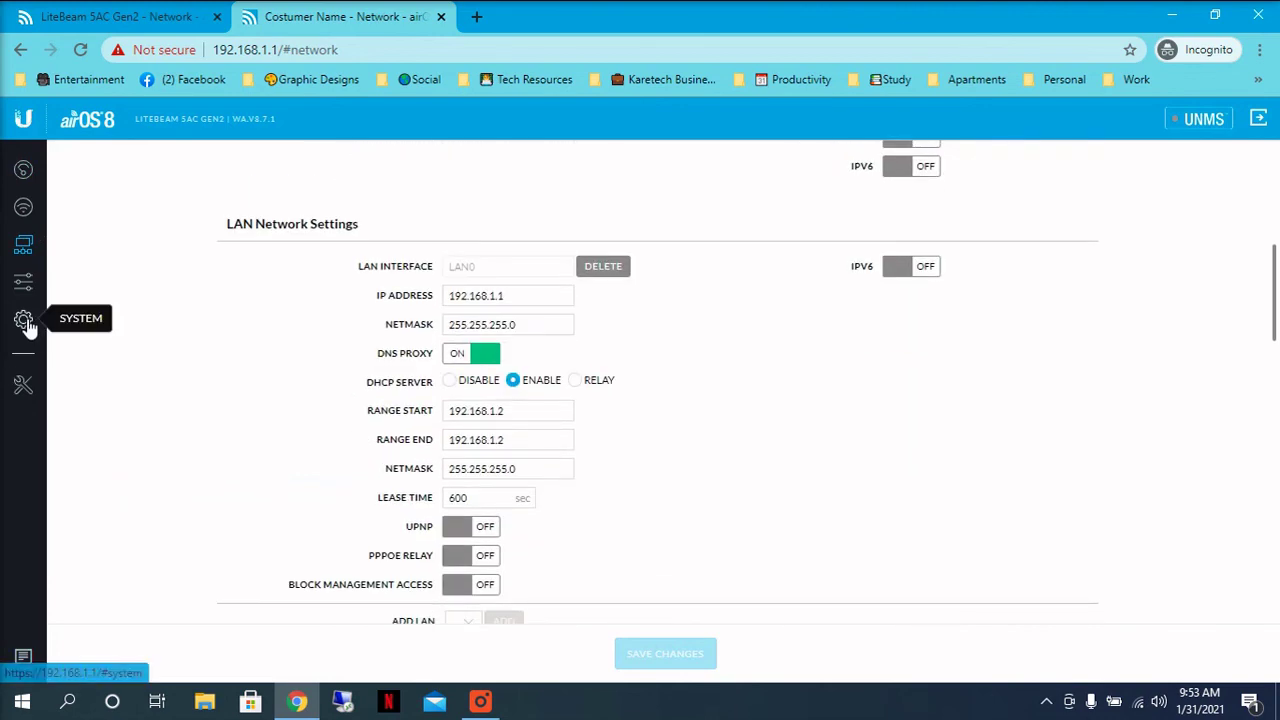
scroll(548, 387, "up", 5)
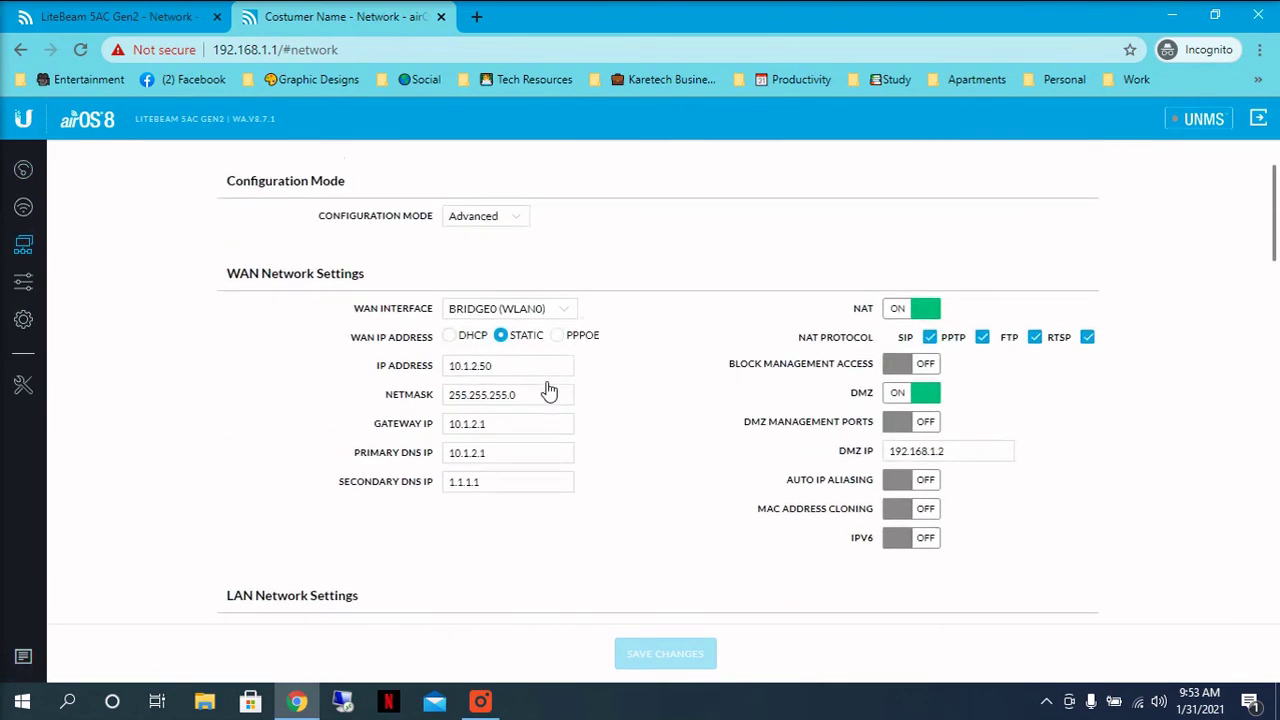